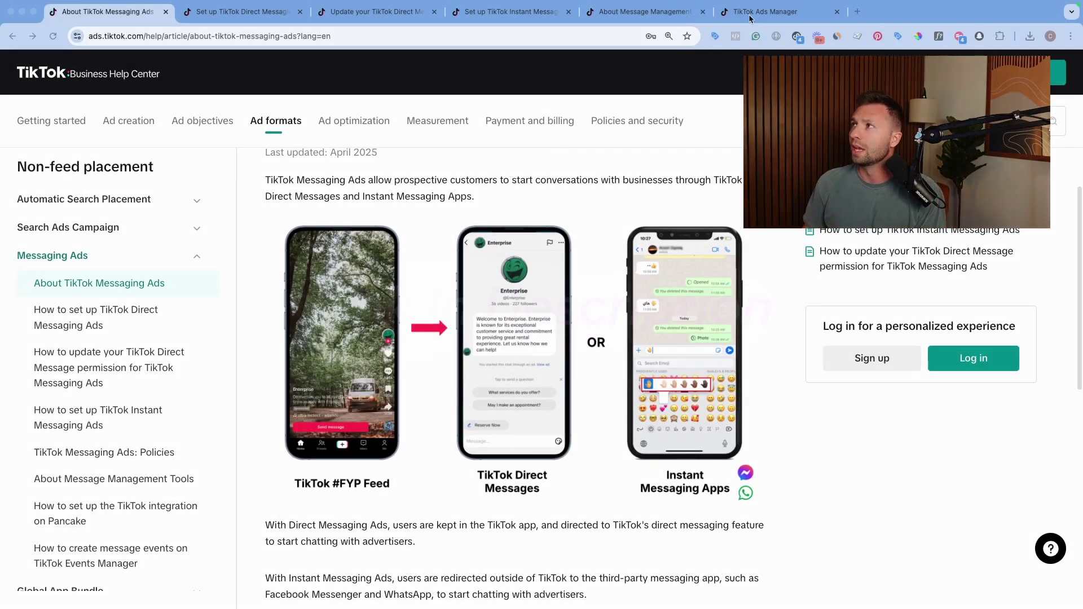
Switch from the Messaging Ads help article to the Ads Manager new-campaign page
click(749, 16)
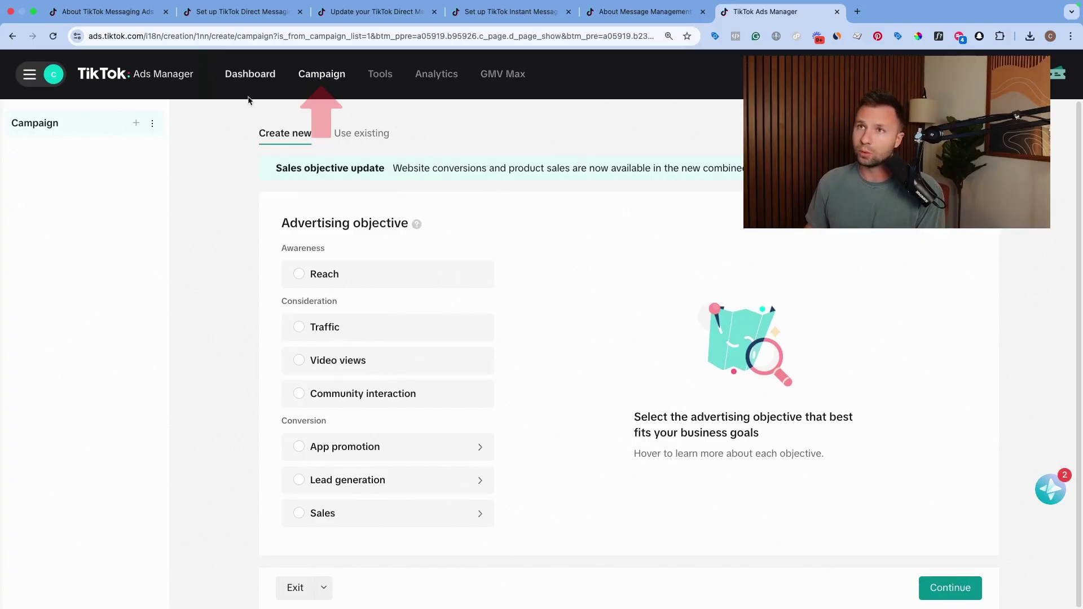
Choose Lead generation as the objective, noting the direct messages and instant messaging apps options
click(355, 480)
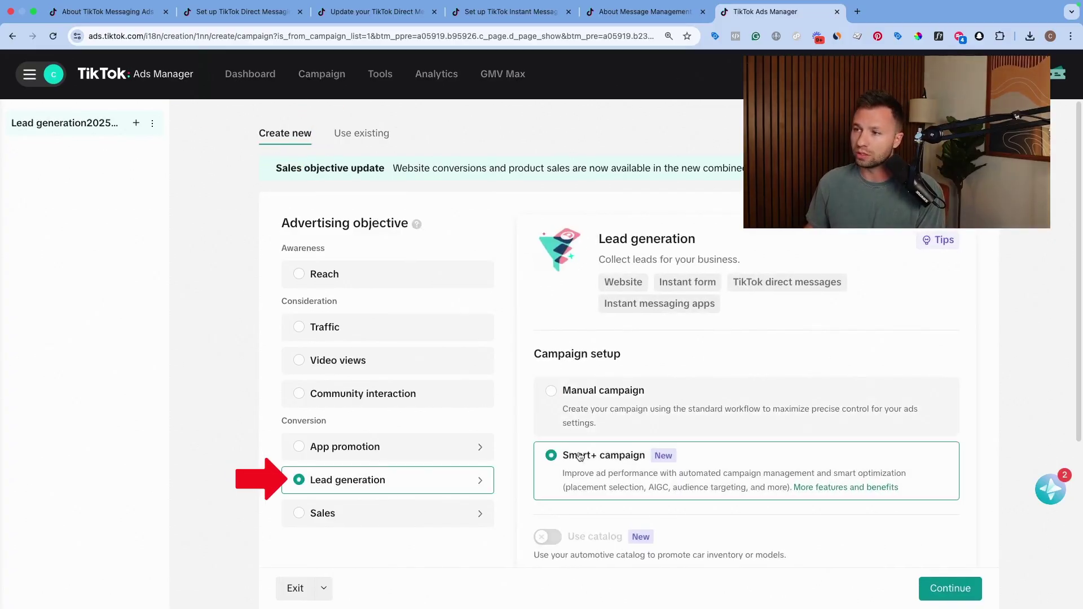
drag(732, 281, 790, 279)
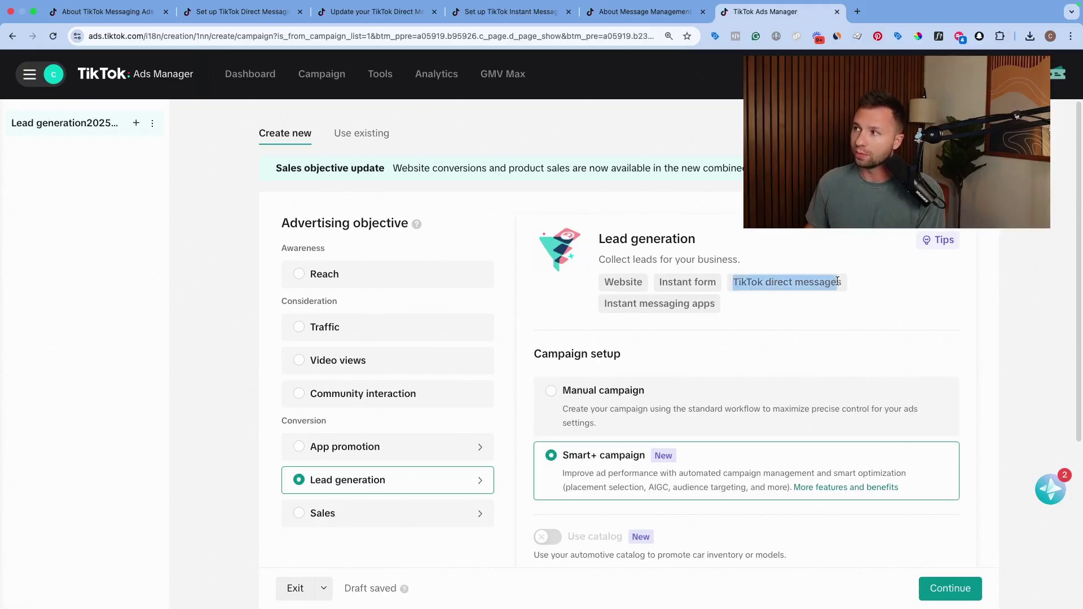
drag(605, 303, 718, 305)
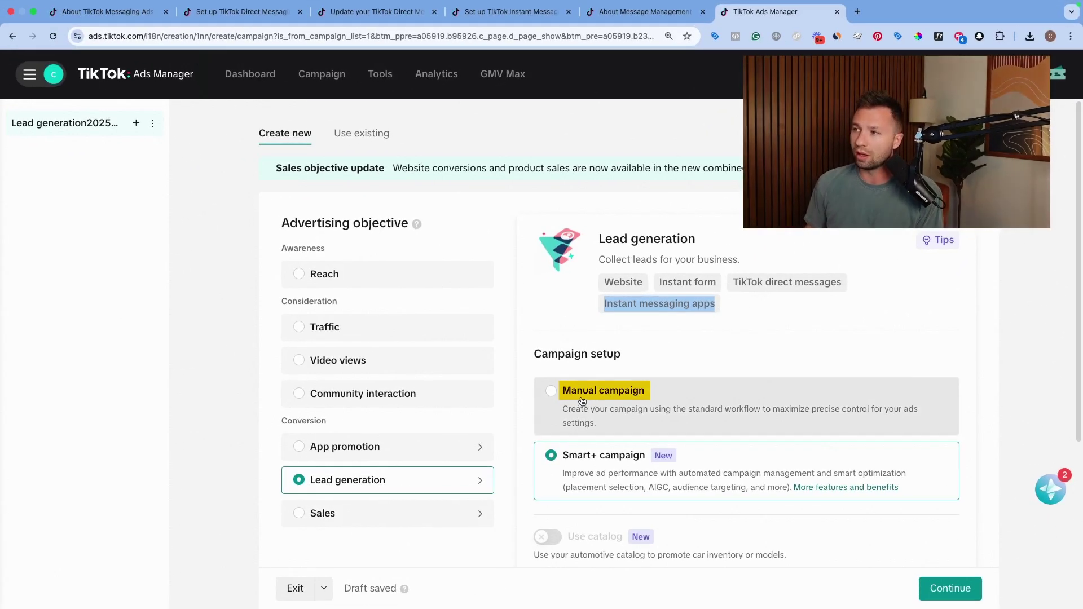
click(508, 434)
scroll(514, 458, down, 3)
scroll(570, 410, down, 3)
triple_click(513, 347)
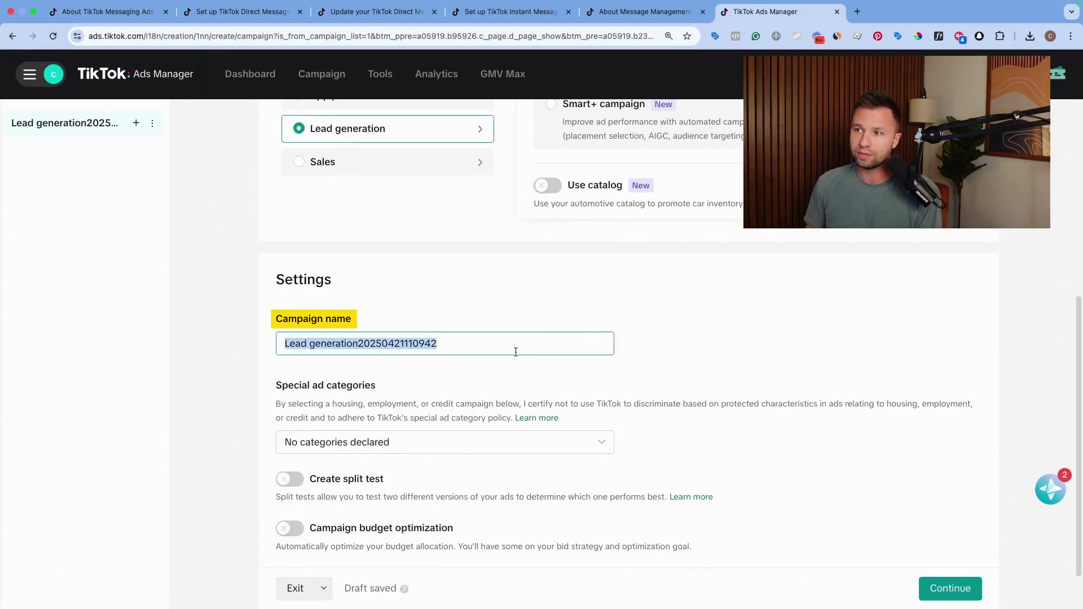
scroll(457, 360, down, 1)
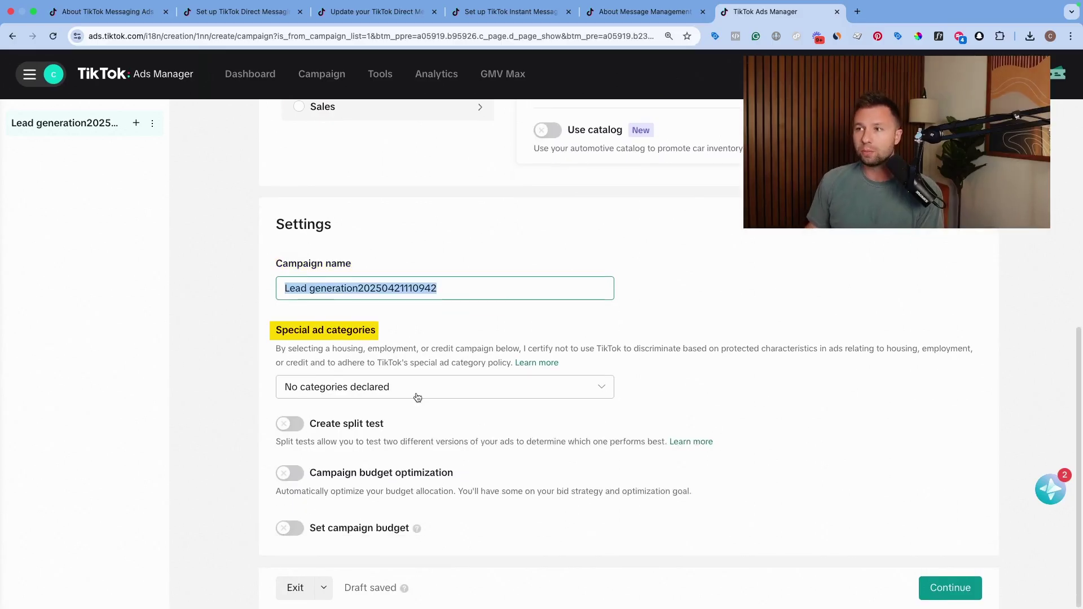
click(464, 395)
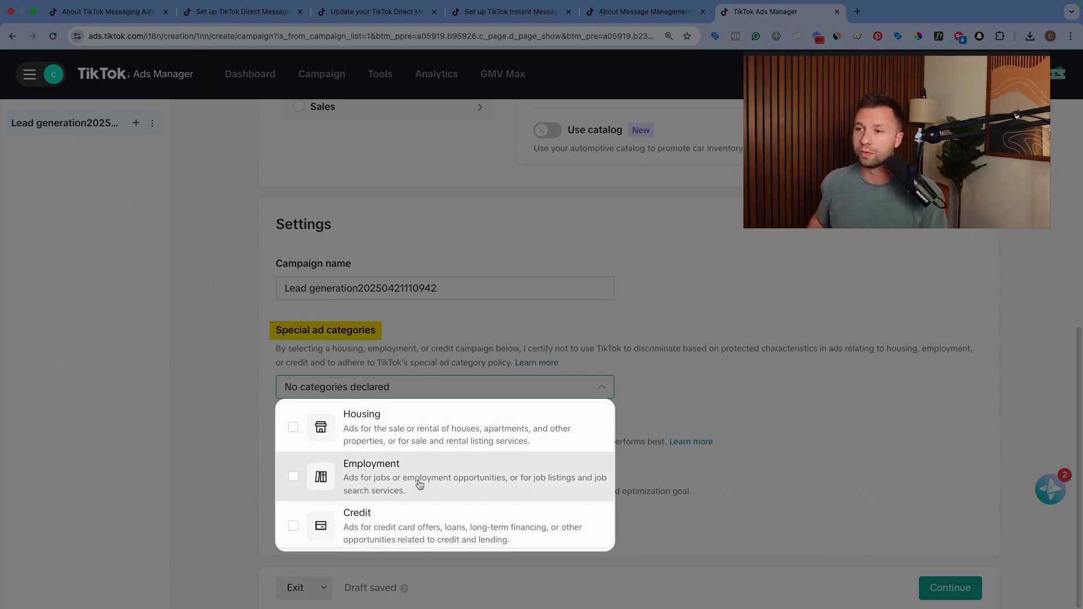
click(665, 404)
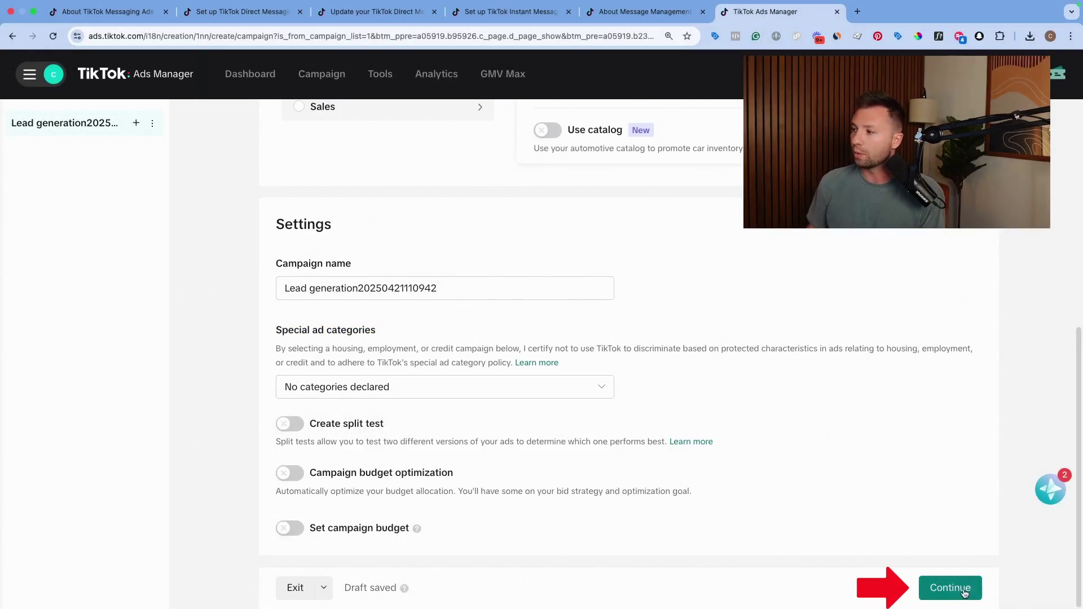
Continue to the ad group and collect leads through TikTok direct messages
click(965, 594)
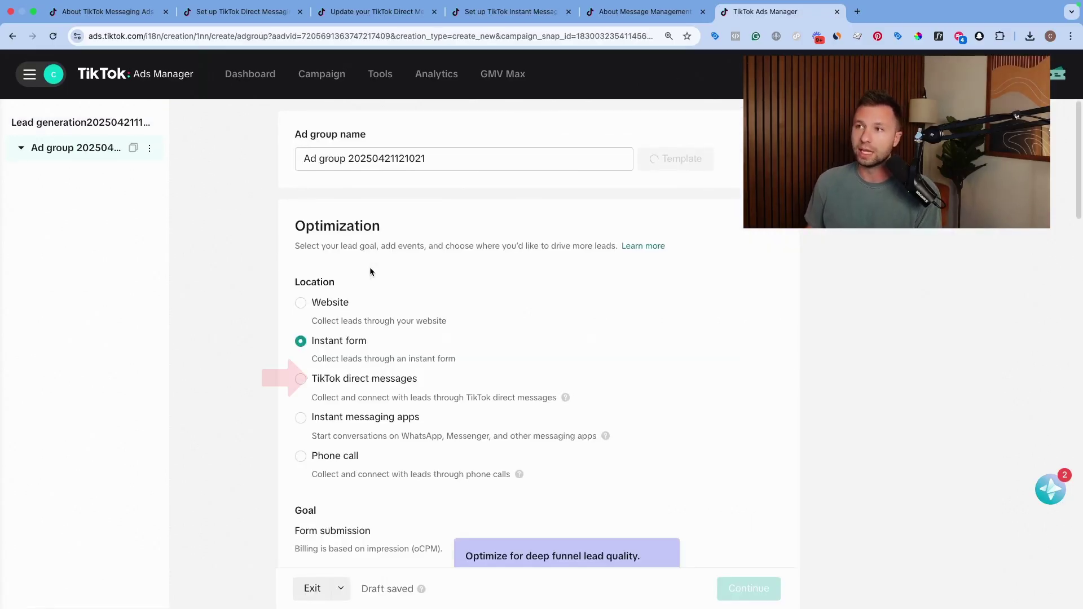
scroll(349, 321, down, 2)
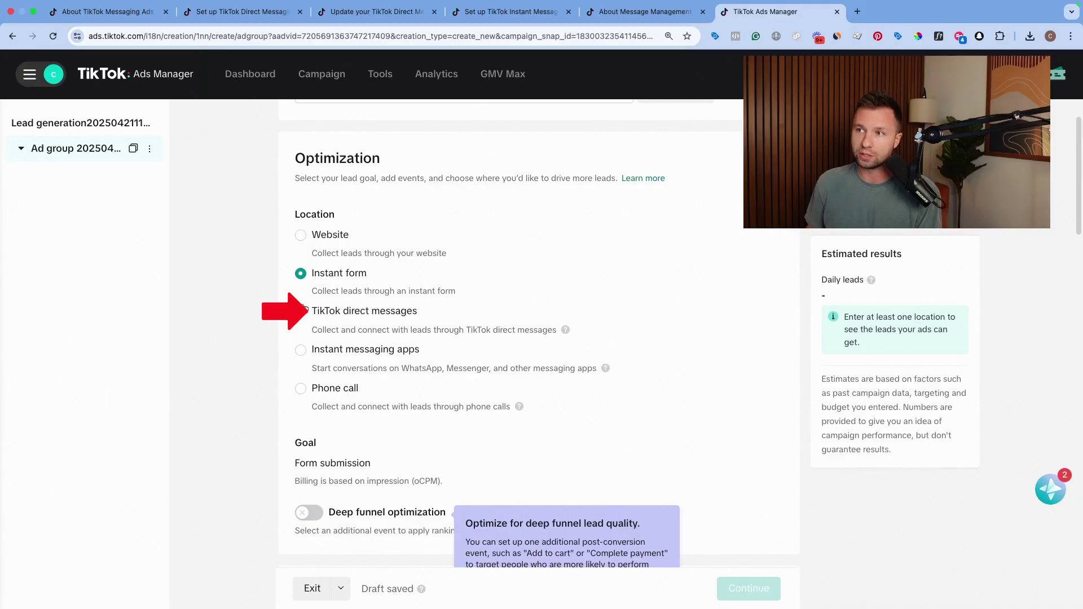
click(301, 328)
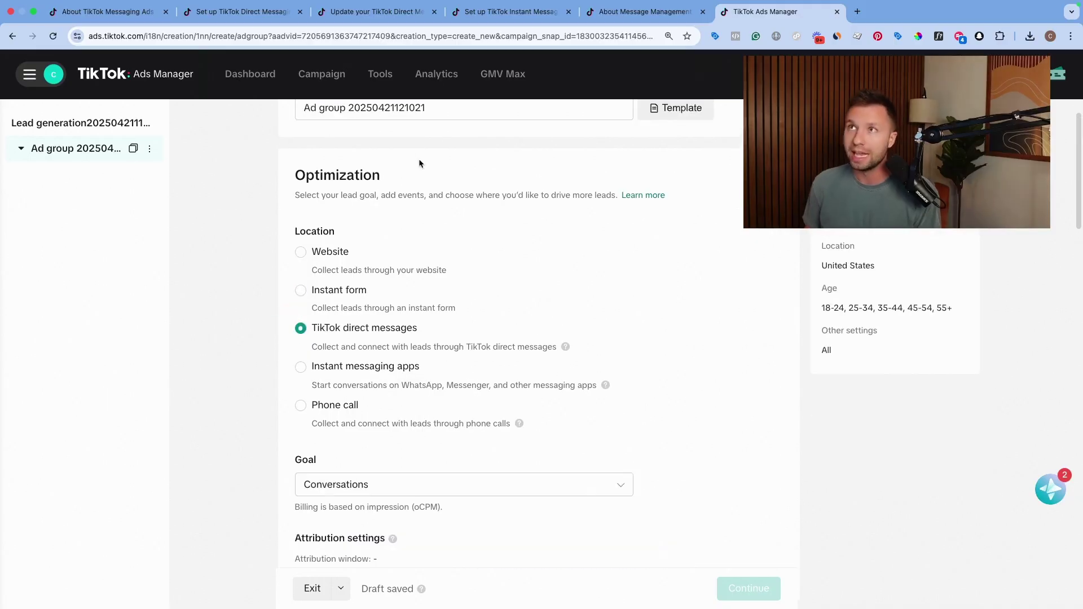
click(251, 11)
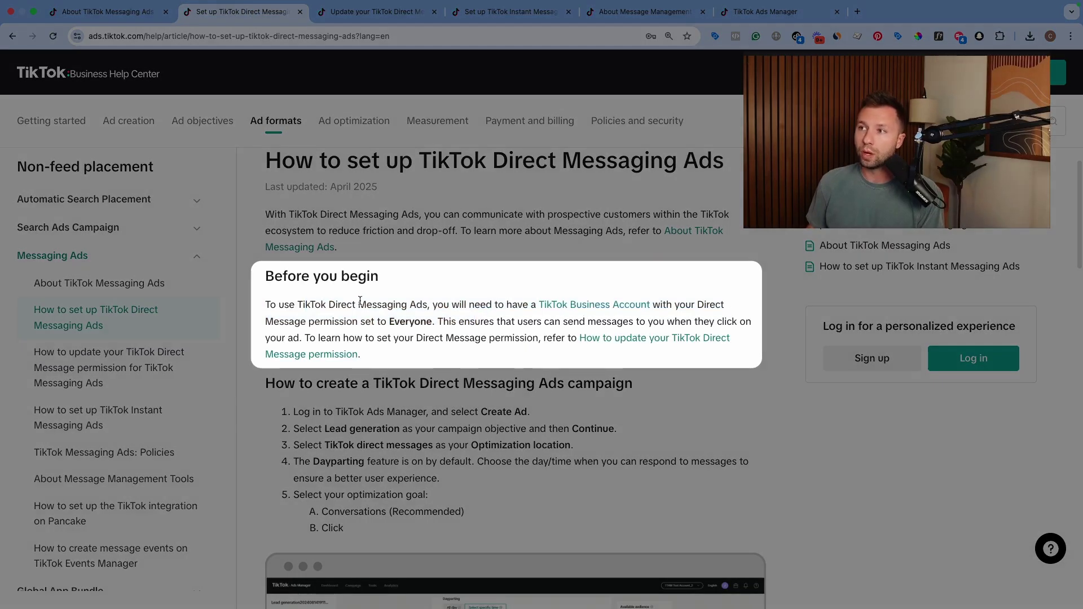
drag(438, 304, 374, 333)
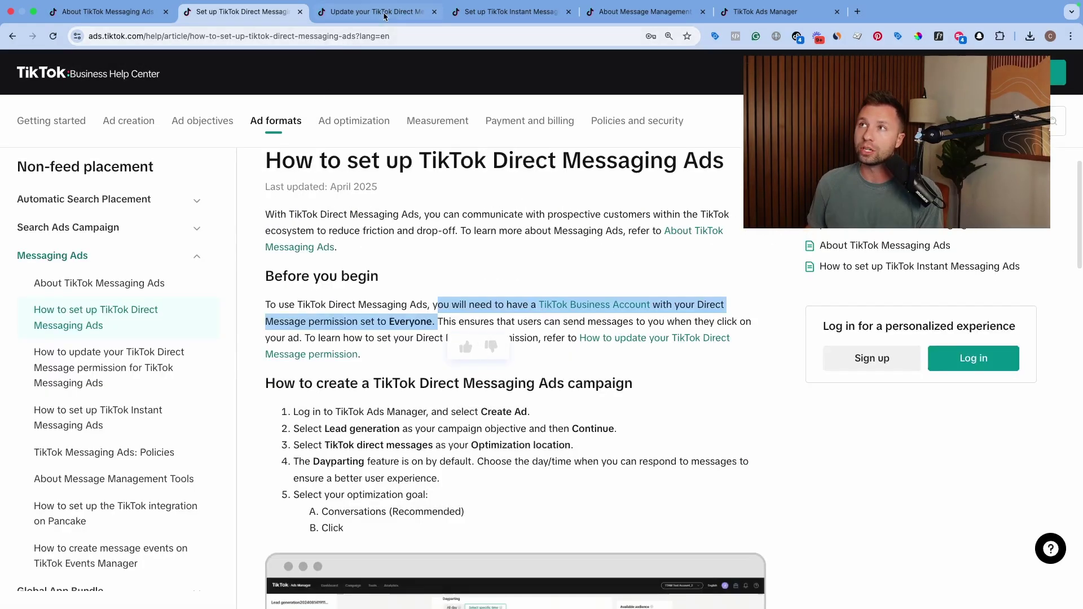
click(377, 11)
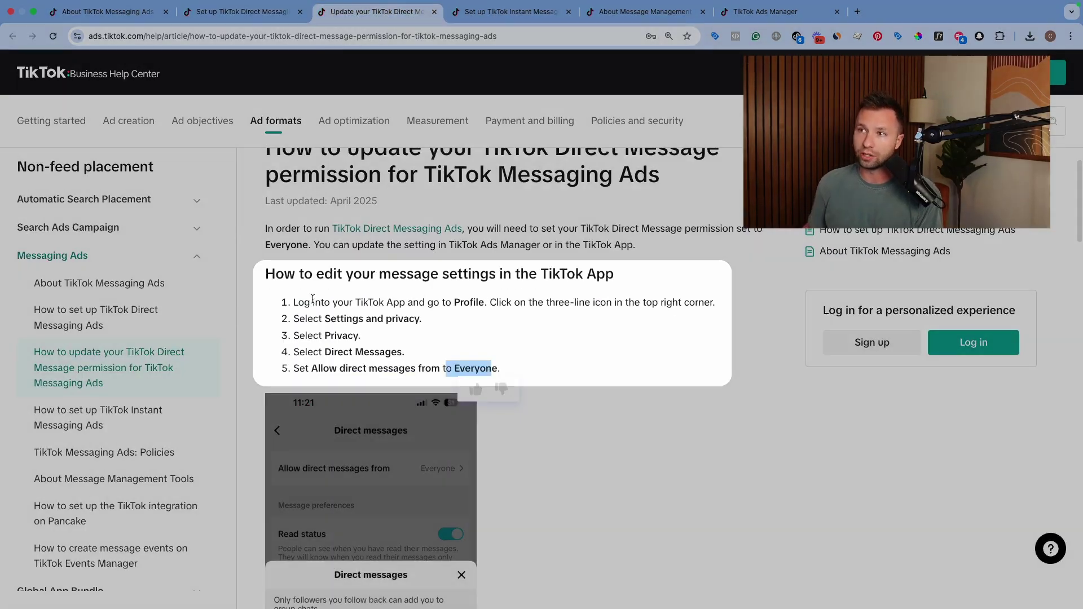
drag(314, 303, 479, 304)
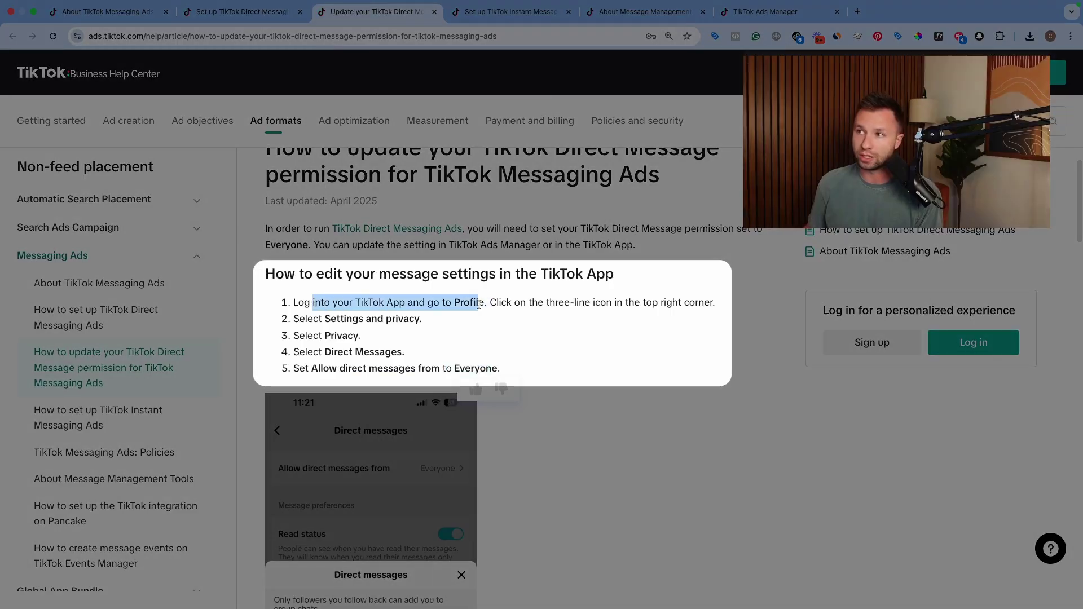
drag(334, 319, 379, 353)
mouse_move(296, 365)
mouse_down()
mouse_move(395, 368)
mouse_move(300, 367)
mouse_up()
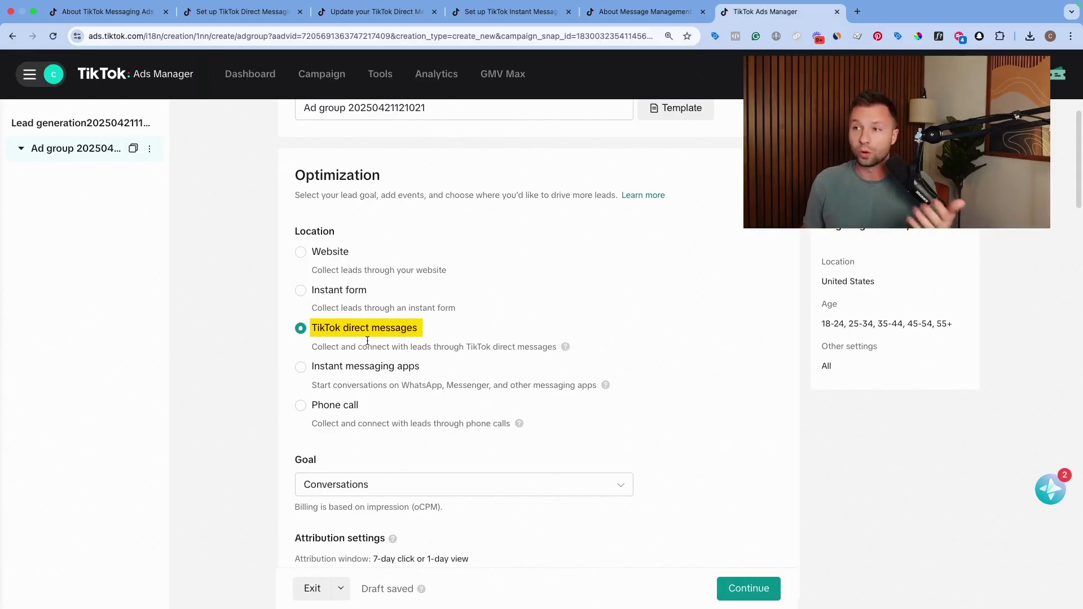
Keep Conversations as the ad group's optimization goal
scroll(375, 338, down, 1)
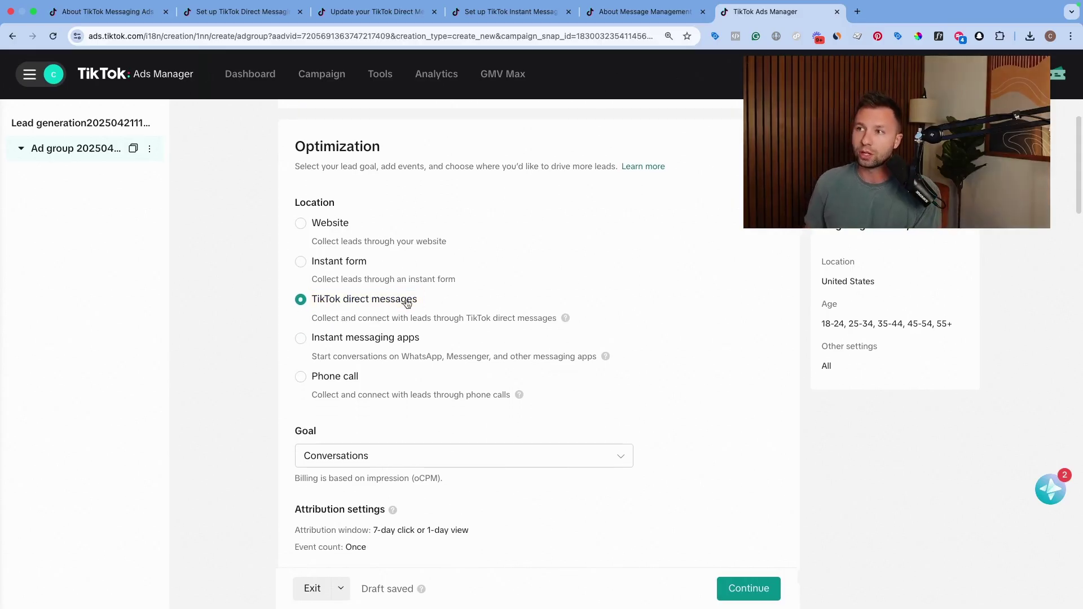
scroll(403, 308, down, 3)
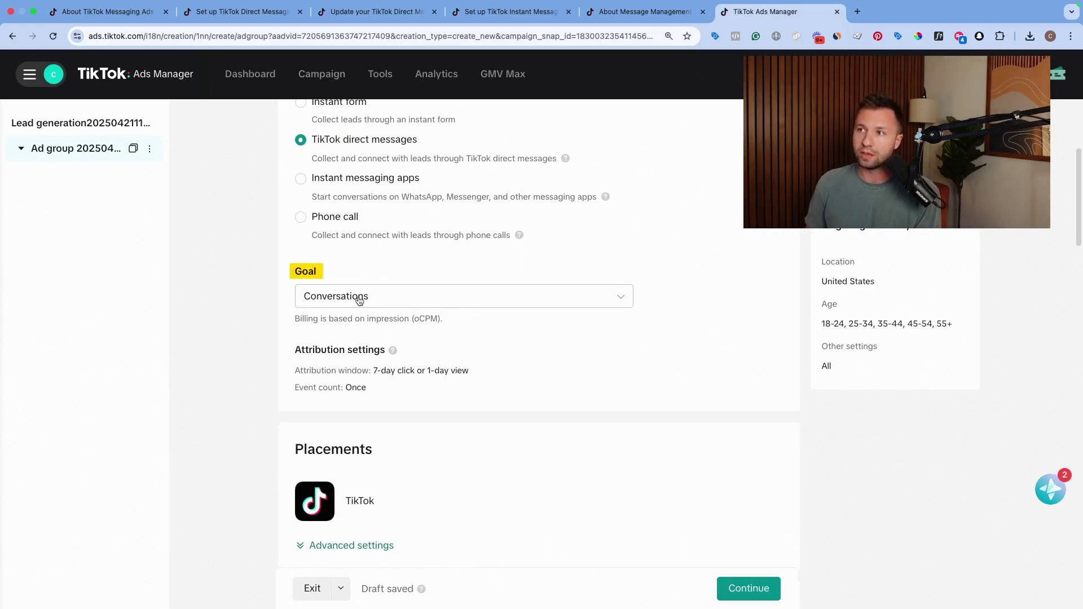
click(360, 301)
click(277, 343)
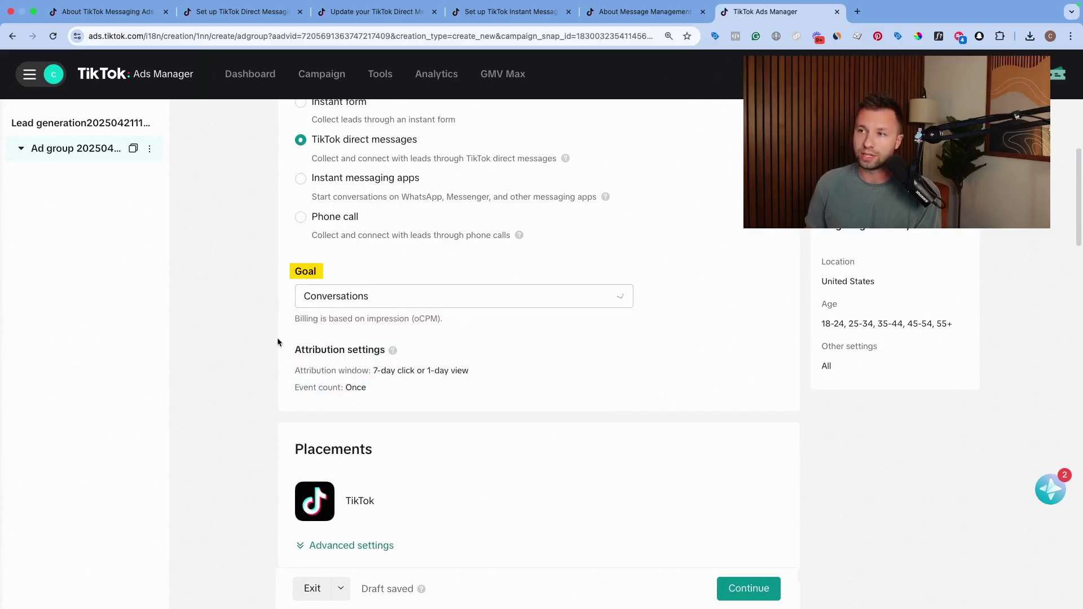
Exclude the 18-24 age group, leaving United States ages 25-34 through 55+
scroll(359, 312, down, 5)
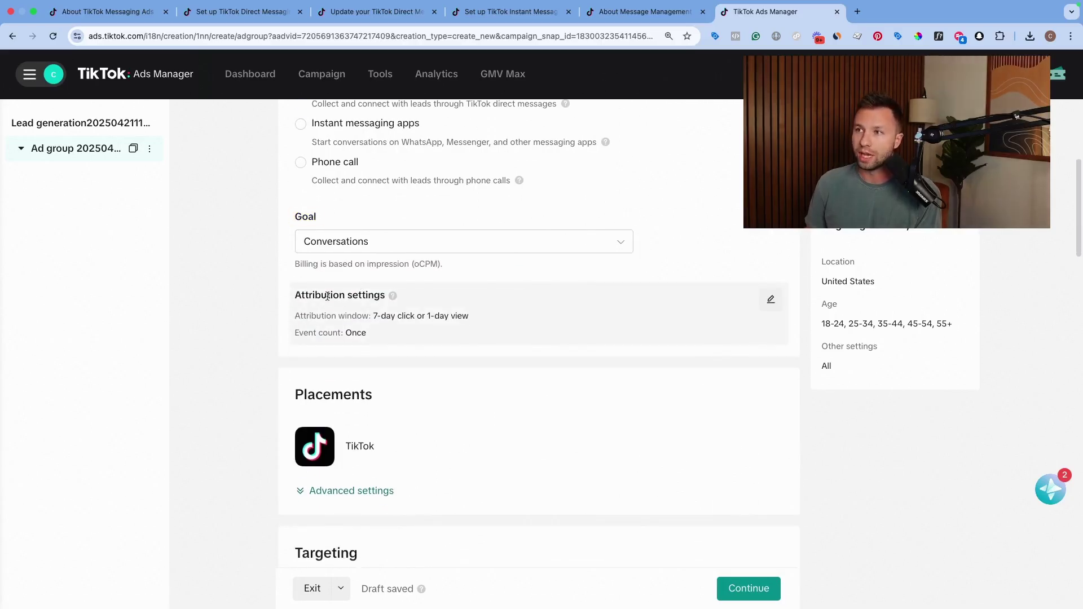
scroll(429, 316, down, 8)
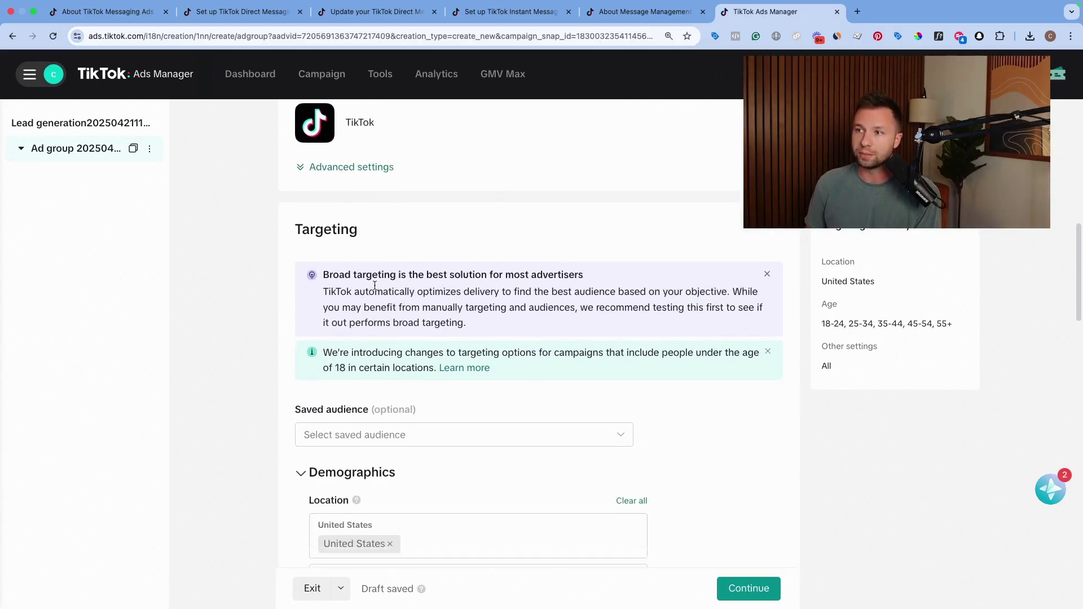
scroll(431, 322, up, 1)
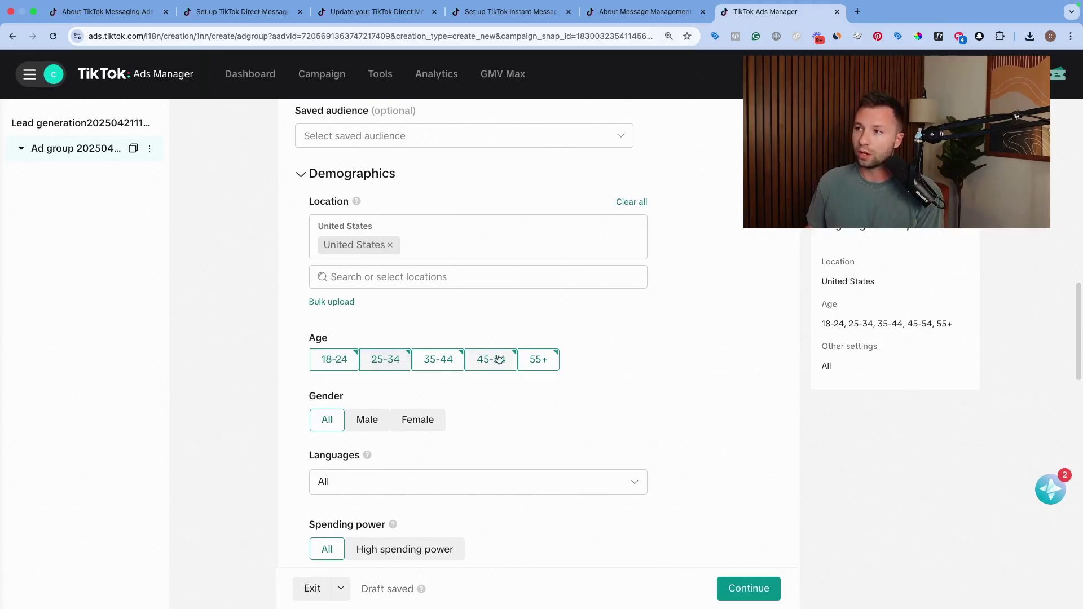
scroll(330, 361, down, 2)
scroll(323, 251, up, 1)
click(327, 313)
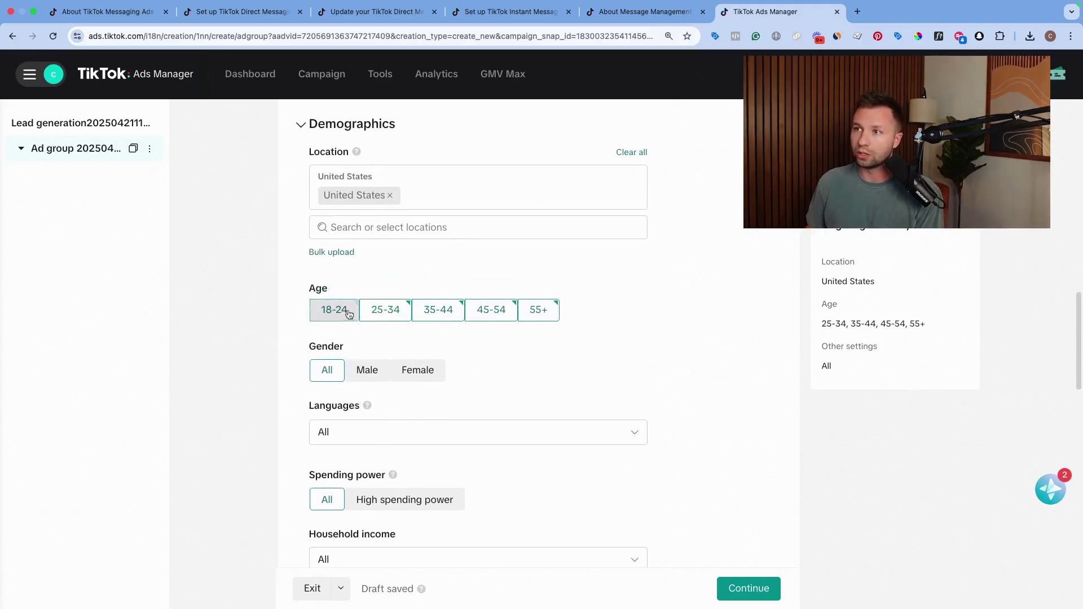
Restrict the audience to people with high spending power
scroll(467, 371, down, 3)
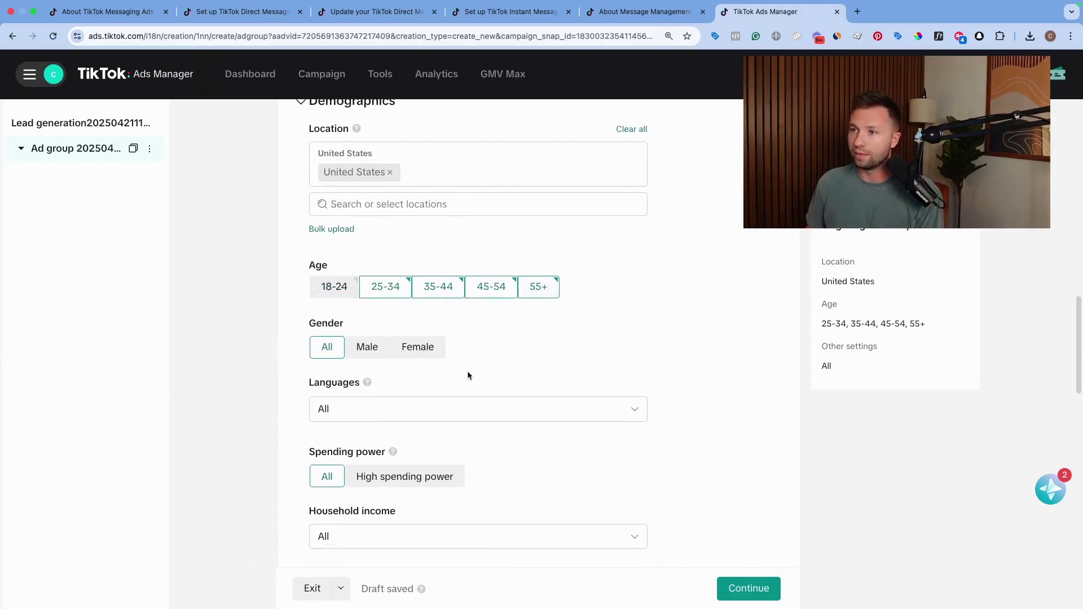
scroll(338, 330, down, 2)
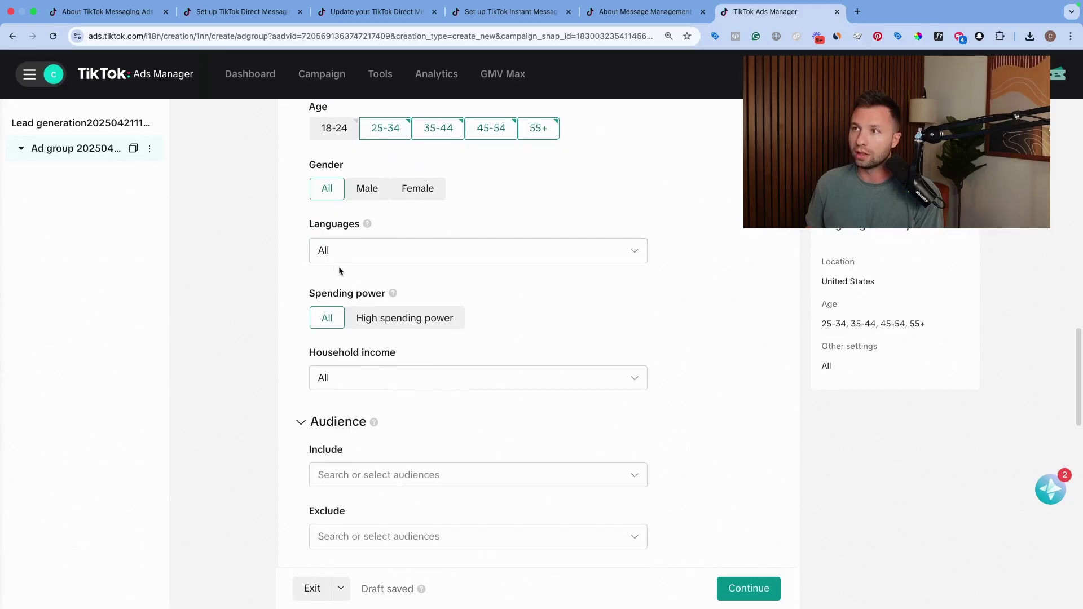
scroll(334, 279, down, 2)
click(368, 214)
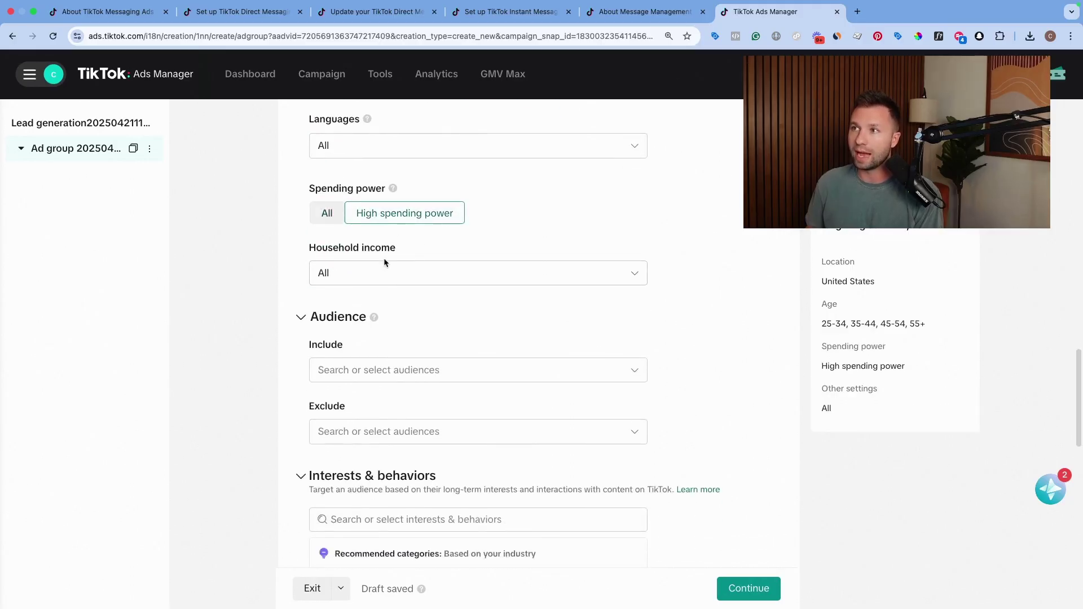
scroll(349, 332, down, 1)
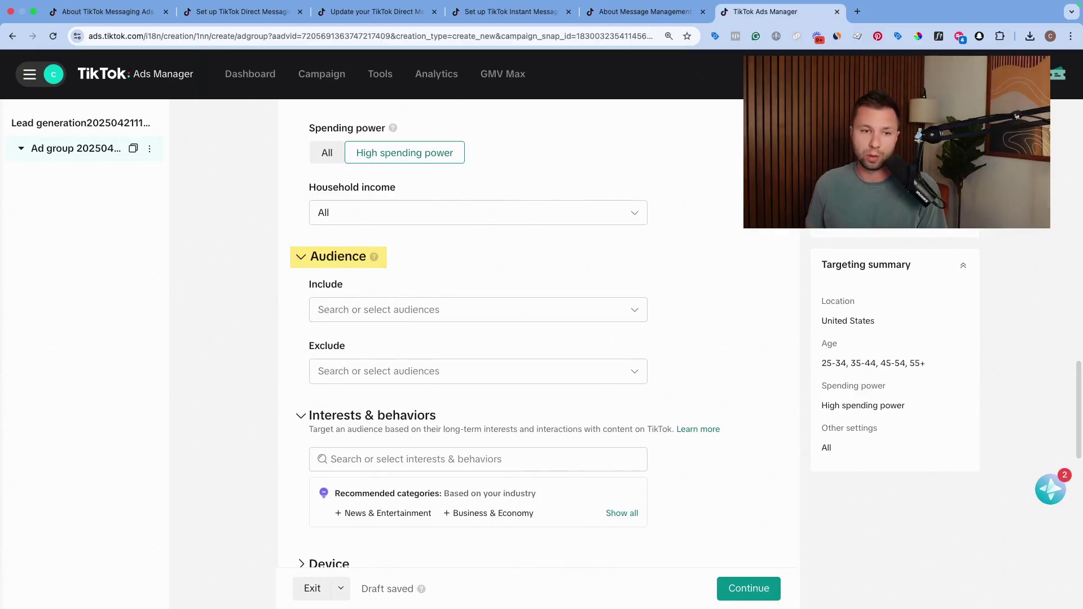
scroll(404, 405, down, 2)
scroll(394, 358, up, 1)
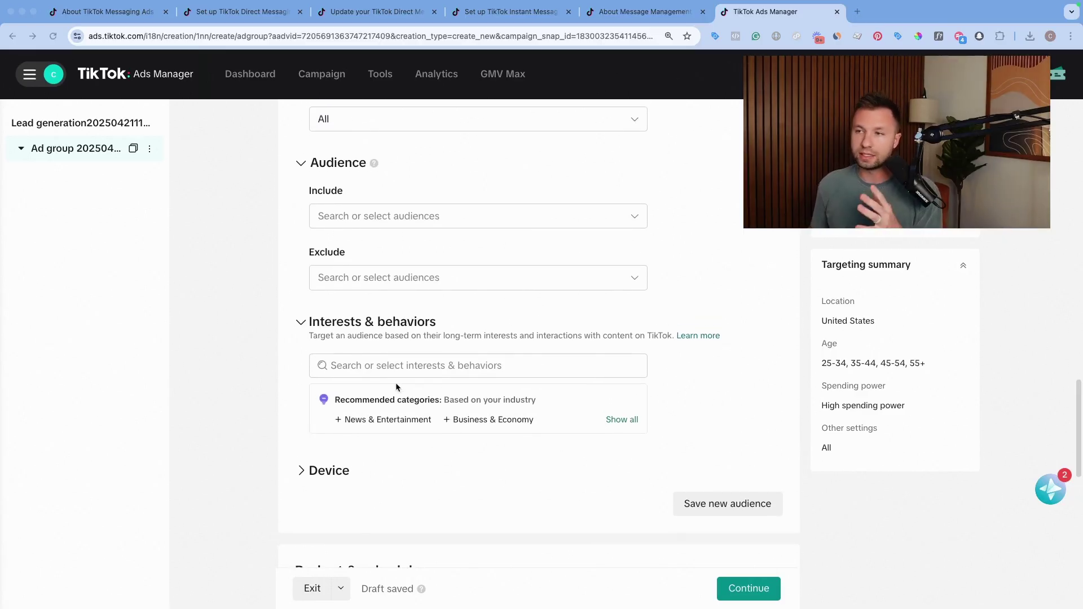
Search 'kitchen rem' and add kitchen remodel as a targeted interest
click(372, 363)
text(kitchen)
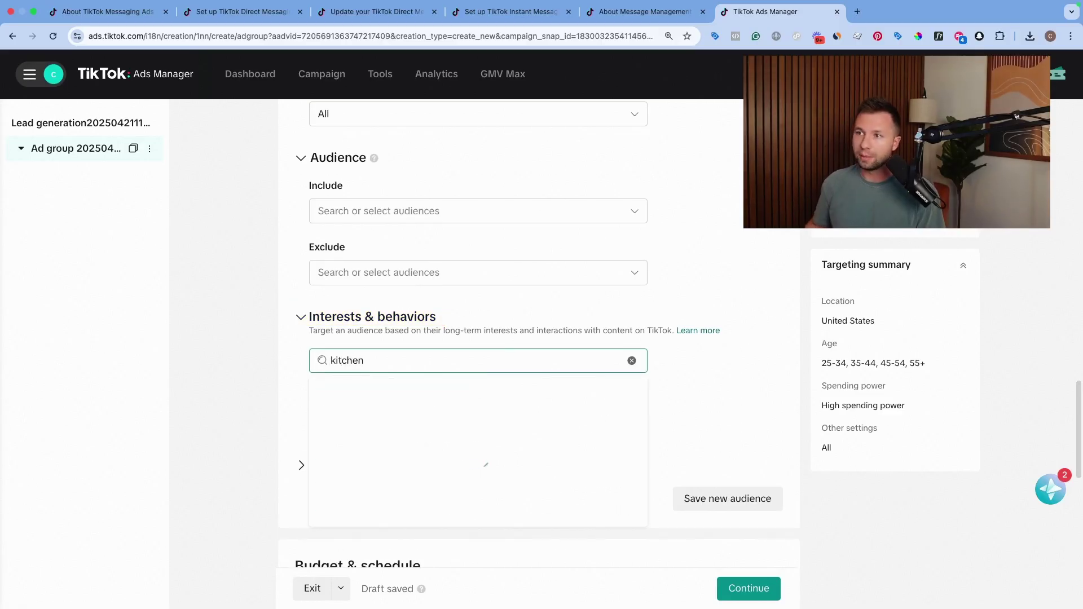
text( re)
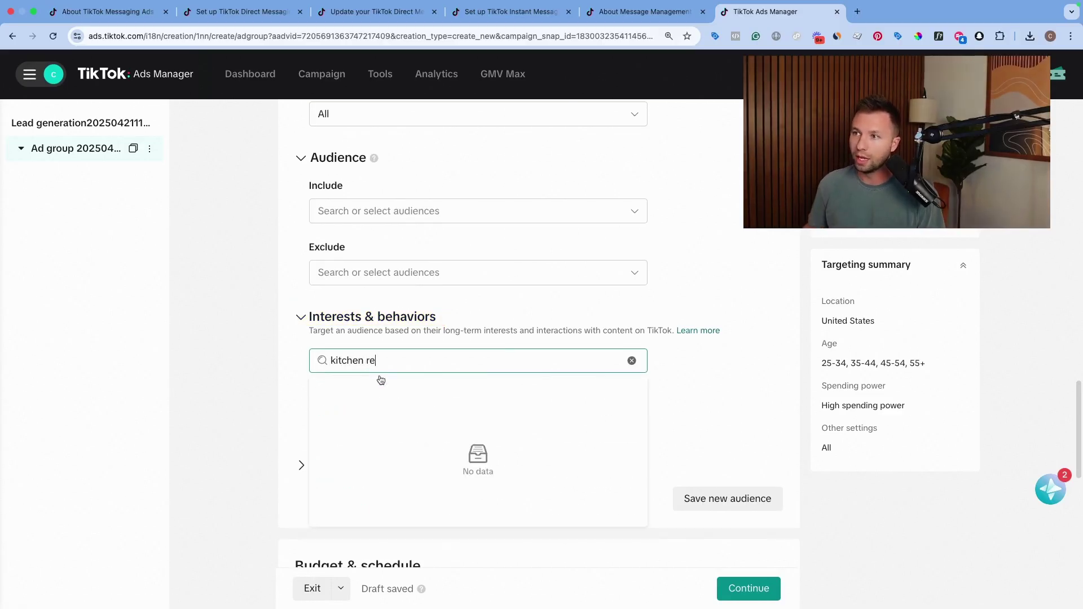
text(m)
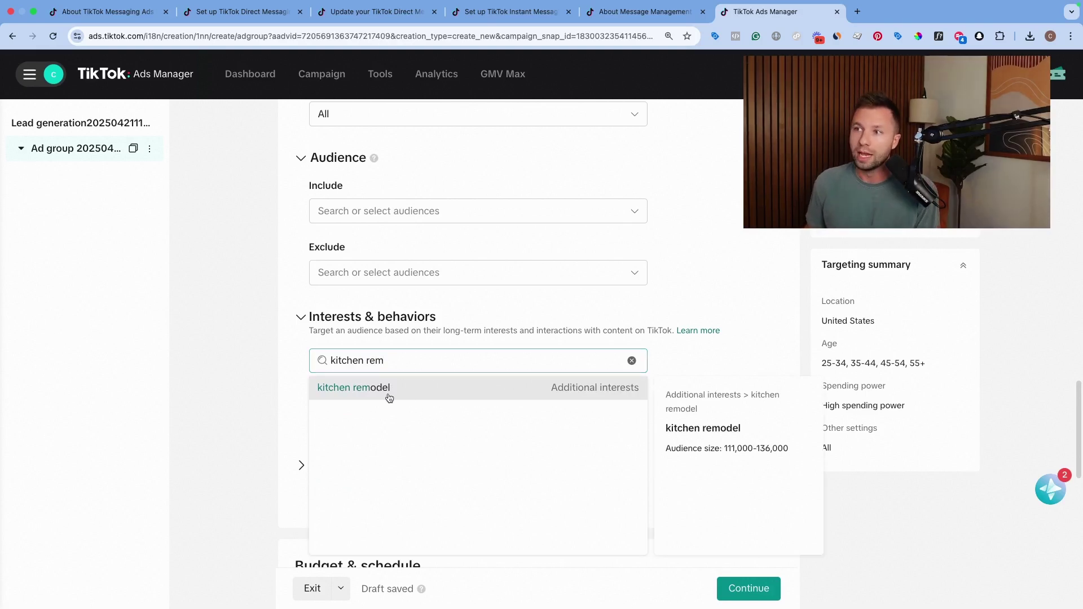
click(388, 397)
click(298, 383)
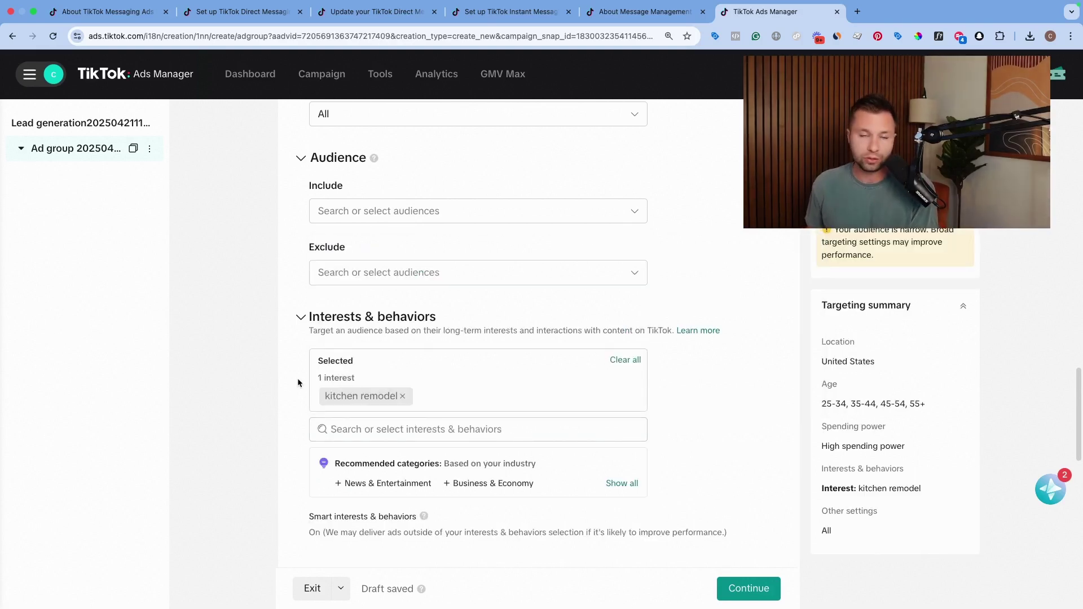
scroll(298, 383, down, 2)
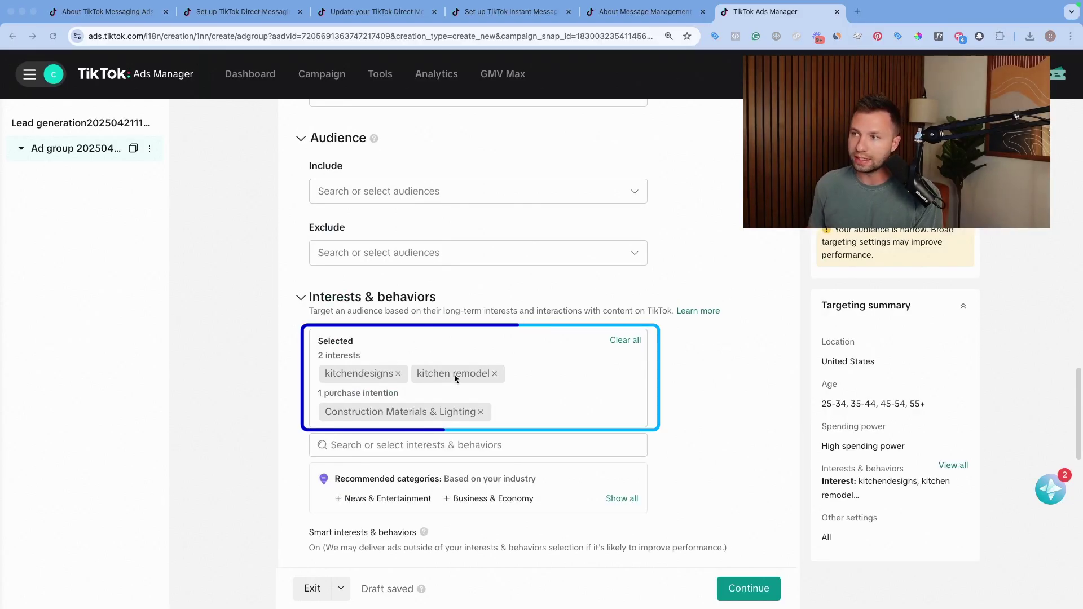
Add the Home Improvement purchase intention Construction Materials & Lighting
click(364, 444)
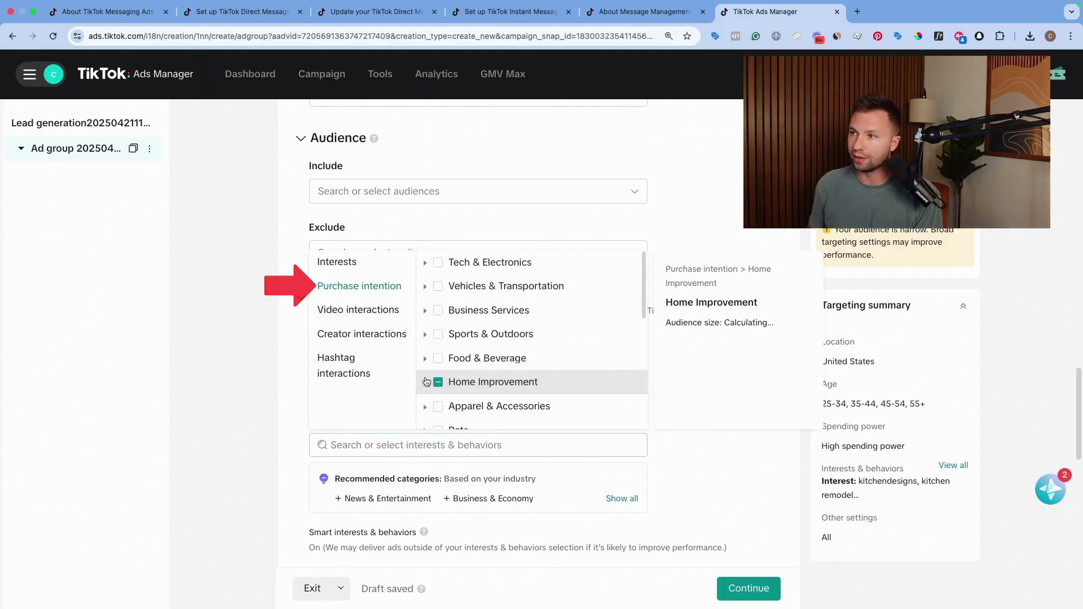
click(425, 382)
scroll(446, 373, down, 4)
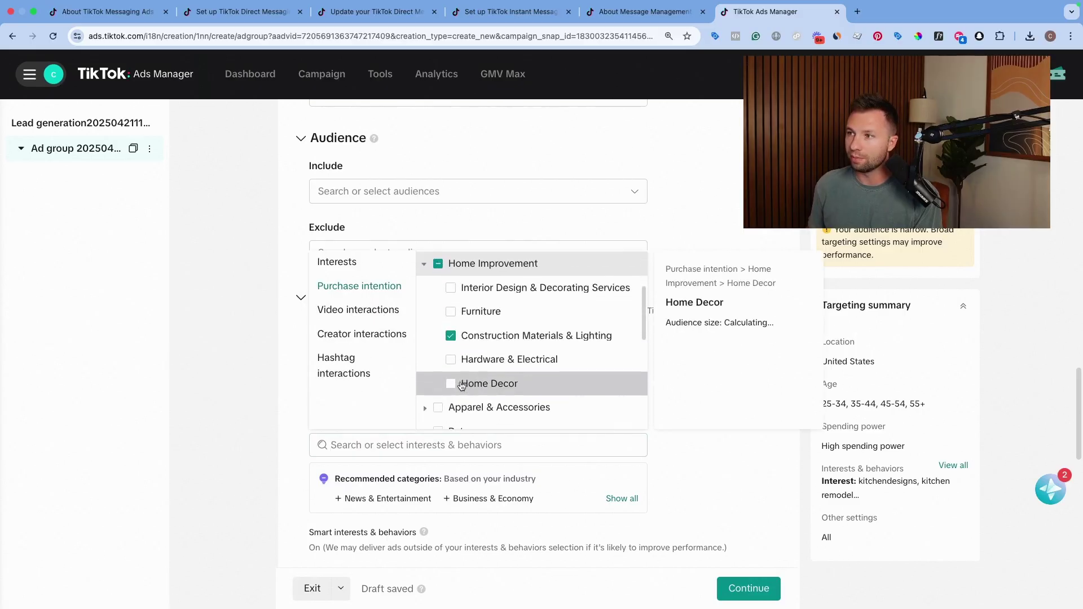
scroll(462, 385, up, 1)
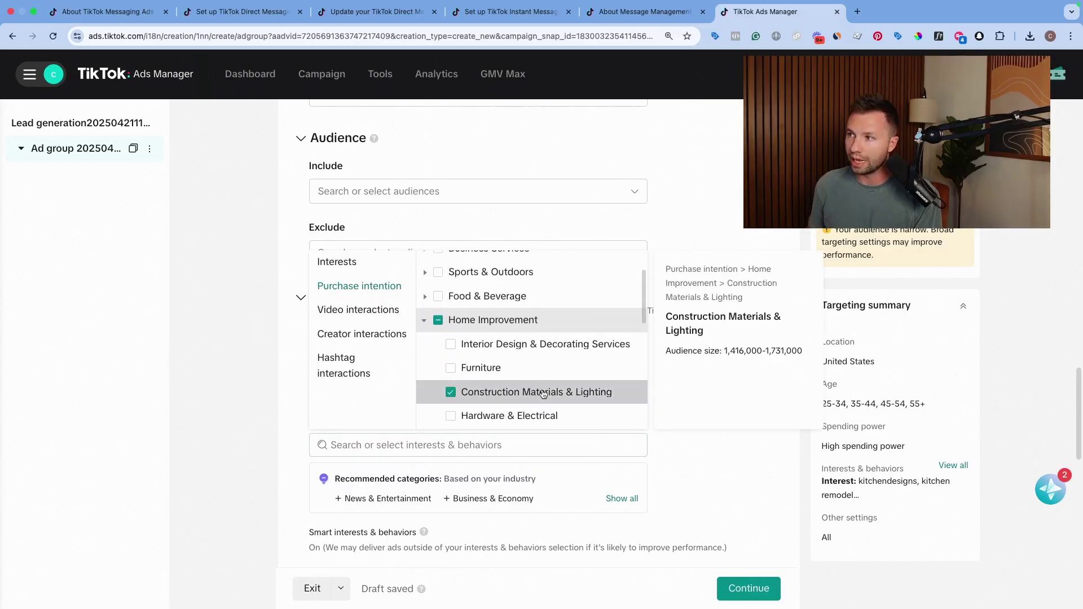
click(424, 320)
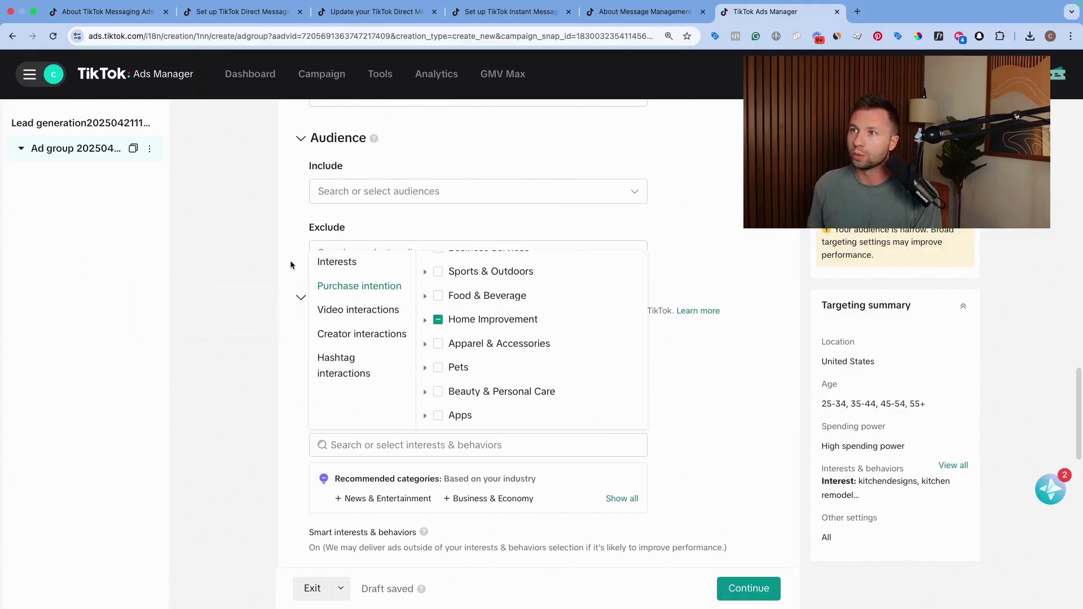
click(296, 272)
scroll(359, 320, up, 1)
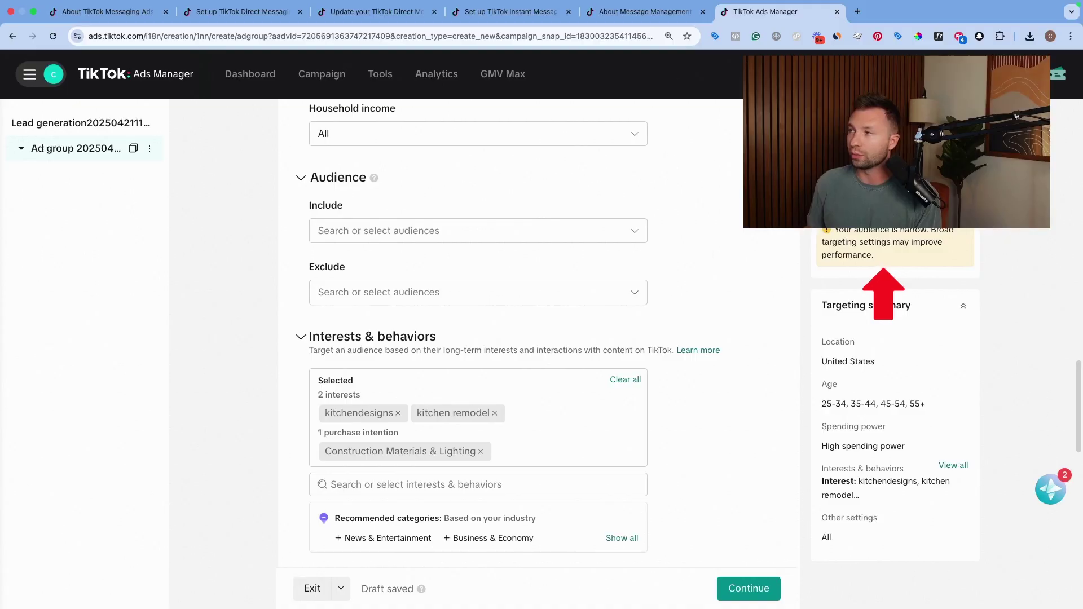
Change the daily budget from 30.00 to 20 USD, keeping the budget type Daily
scroll(393, 314, down, 8)
scroll(398, 311, down, 4)
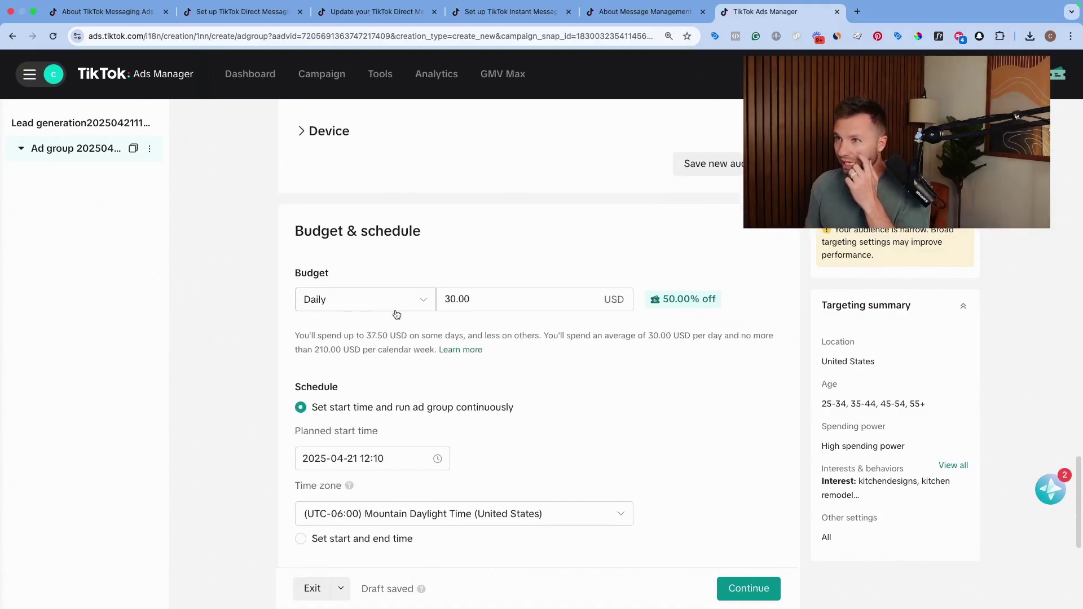
click(482, 294)
drag(481, 293, 439, 302)
key(BackSpace)
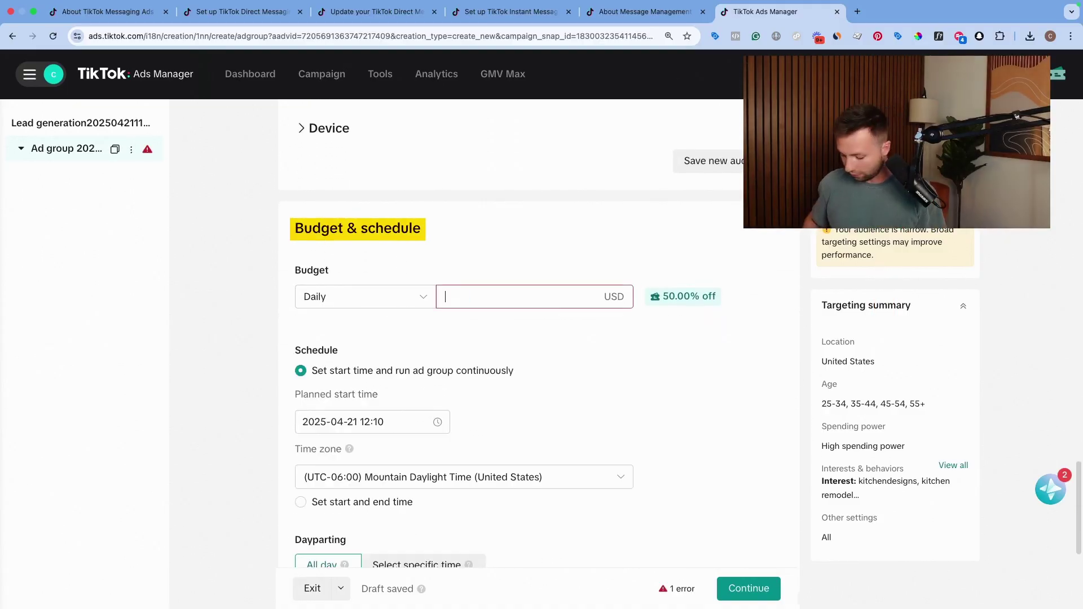
text(20)
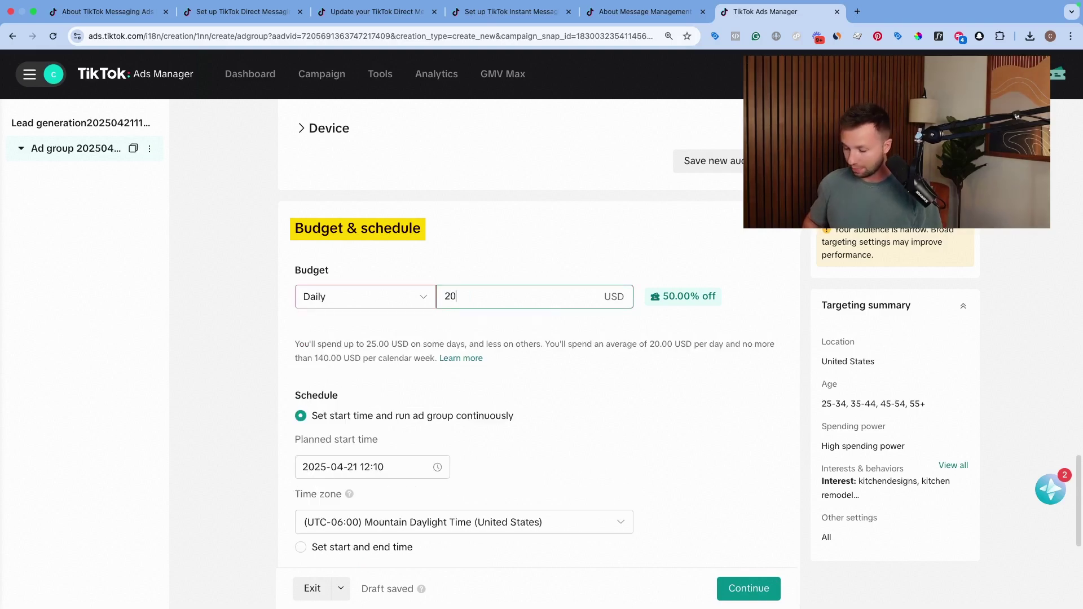
click(483, 274)
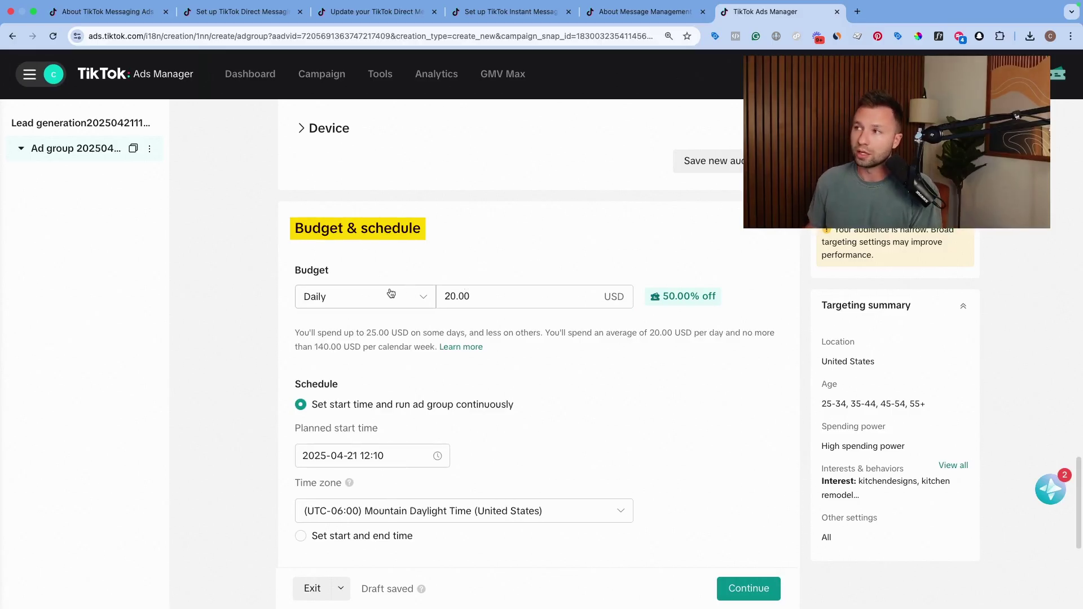
click(425, 301)
click(350, 297)
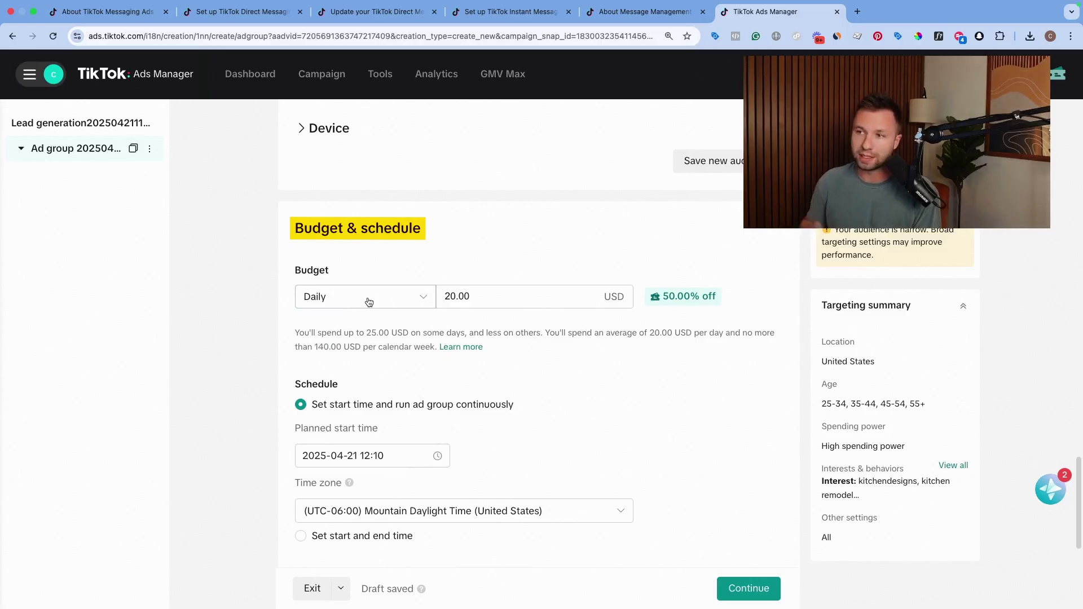
scroll(367, 305, down, 5)
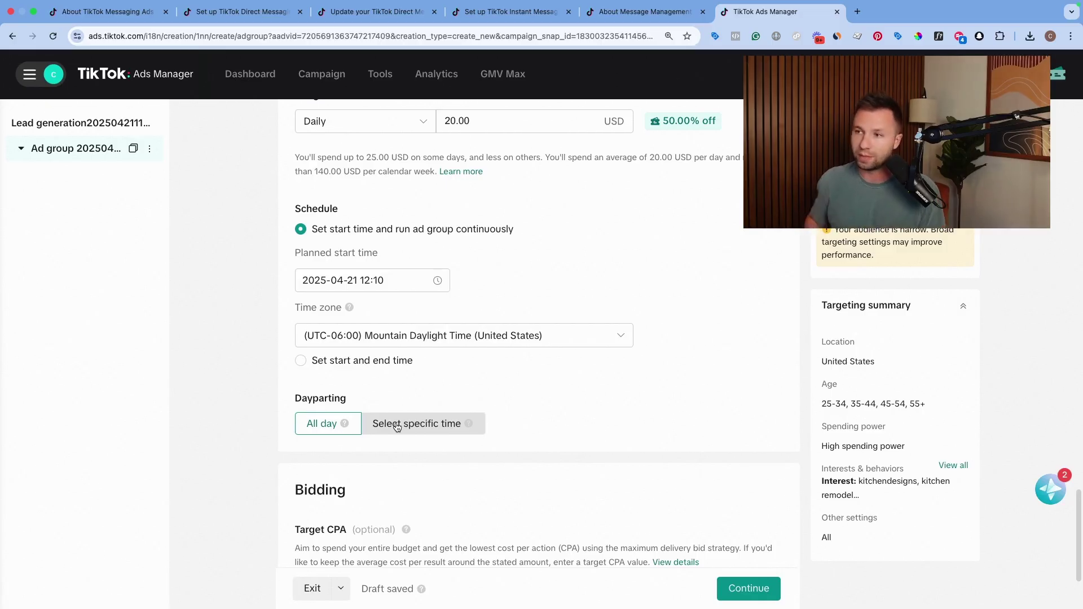
Switch dayparting to specific times and try a 9:00–21:00 schedule without Saturday and Sunday
click(396, 427)
scroll(400, 407, down, 3)
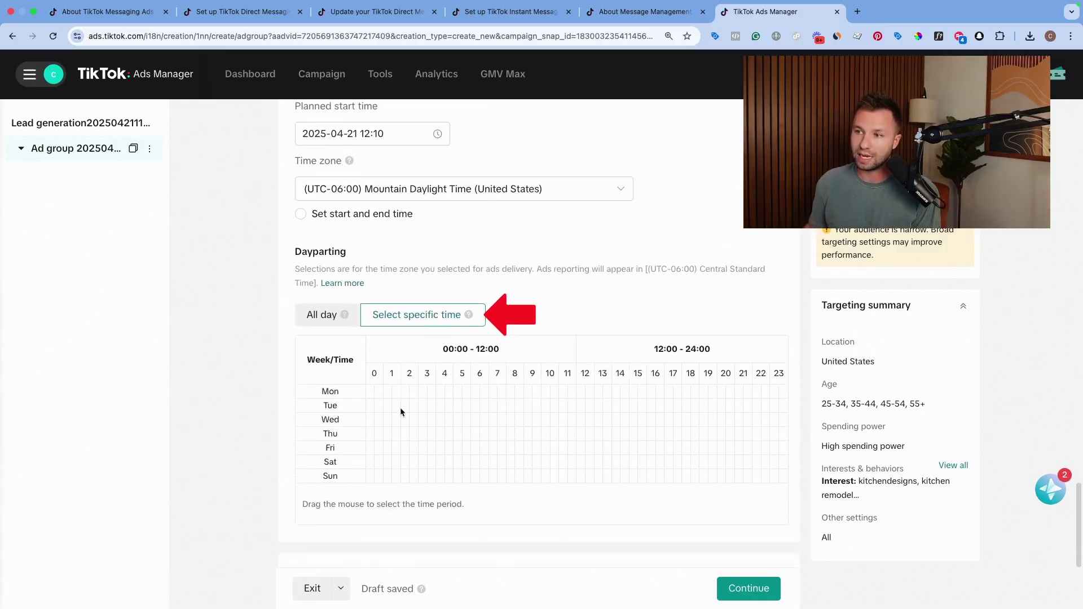
scroll(401, 412, down, 1)
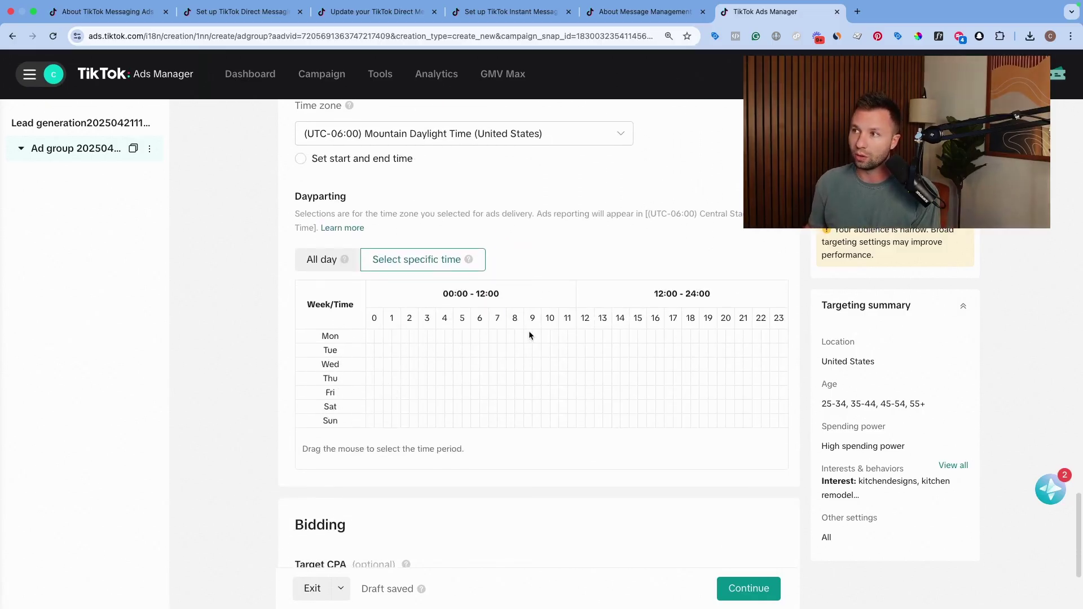
drag(529, 332, 728, 424)
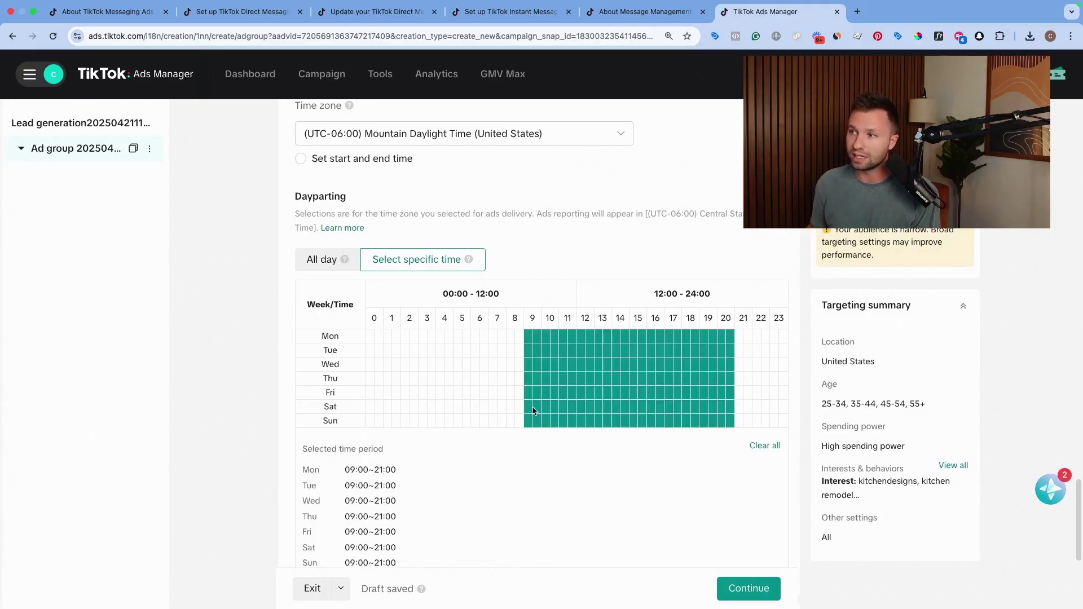
drag(617, 408, 728, 409)
drag(528, 425, 728, 424)
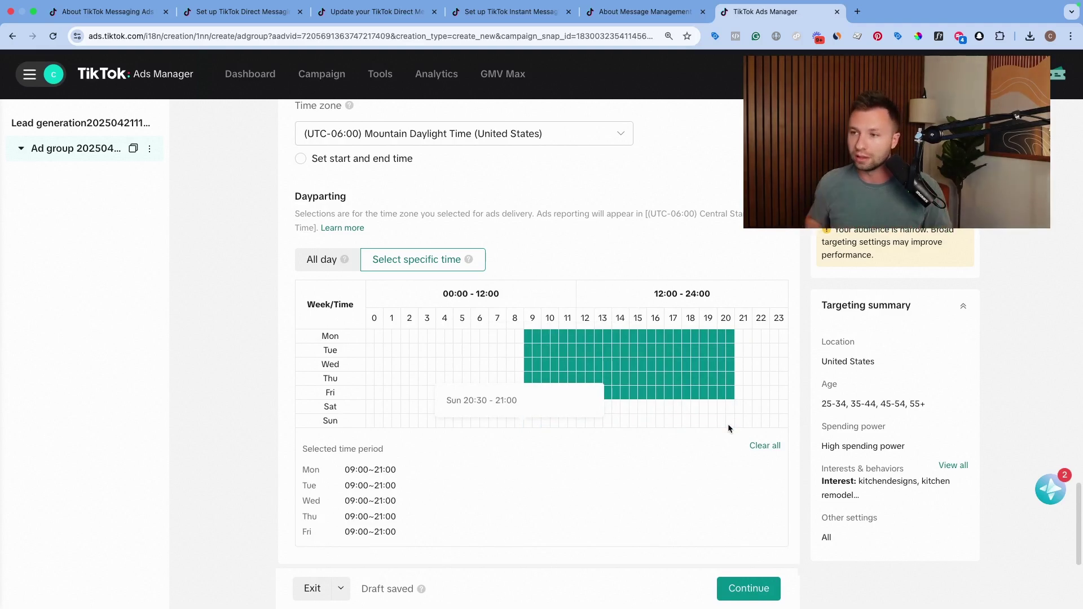
scroll(567, 348, down, 1)
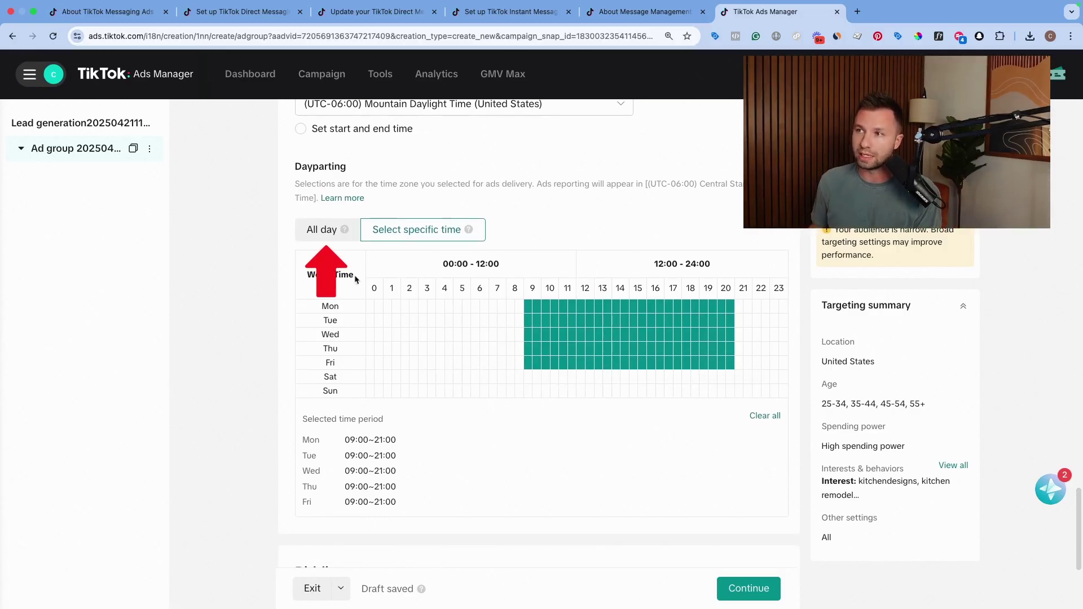
Reset the grid and select Monday–Saturday from 09:30 to 20:00
click(322, 229)
click(426, 283)
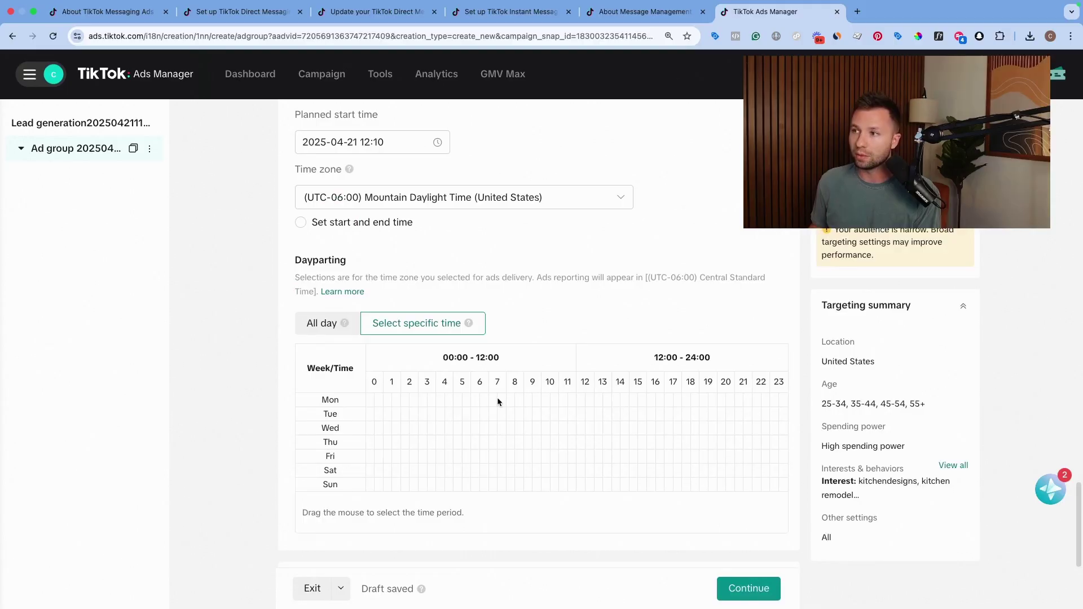
drag(534, 397, 712, 476)
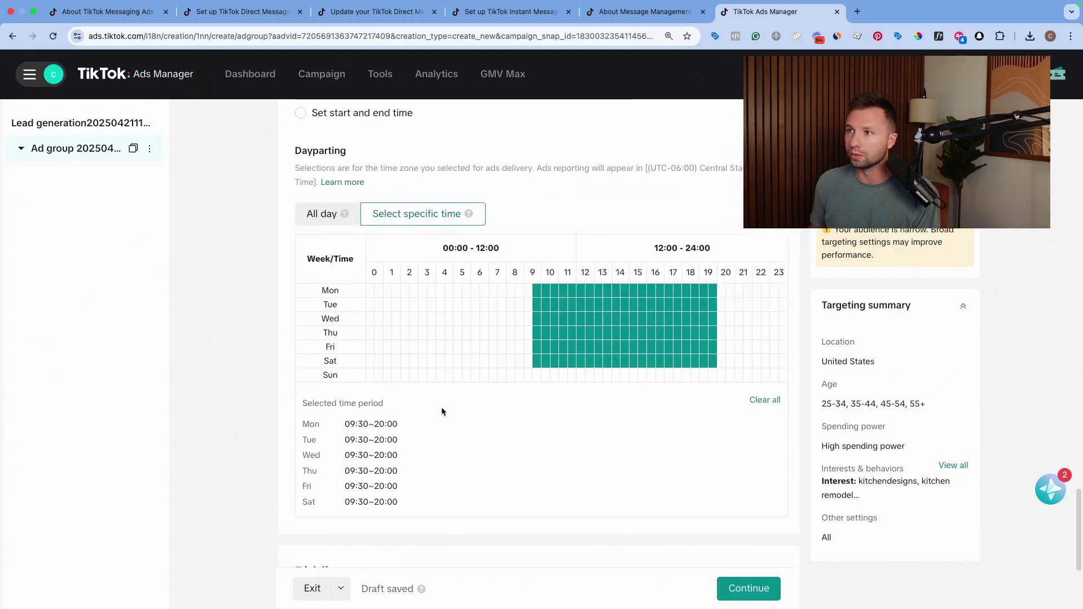
scroll(438, 402, down, 5)
scroll(434, 403, down, 1)
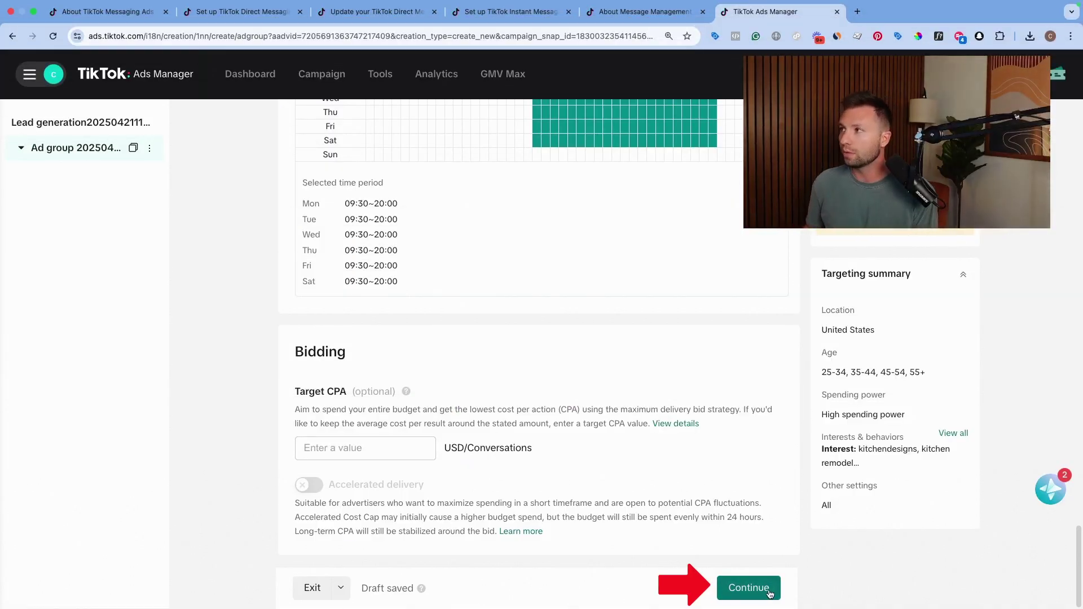
Scroll back up to review the dayparting and bidding settings
scroll(491, 463, up, 3)
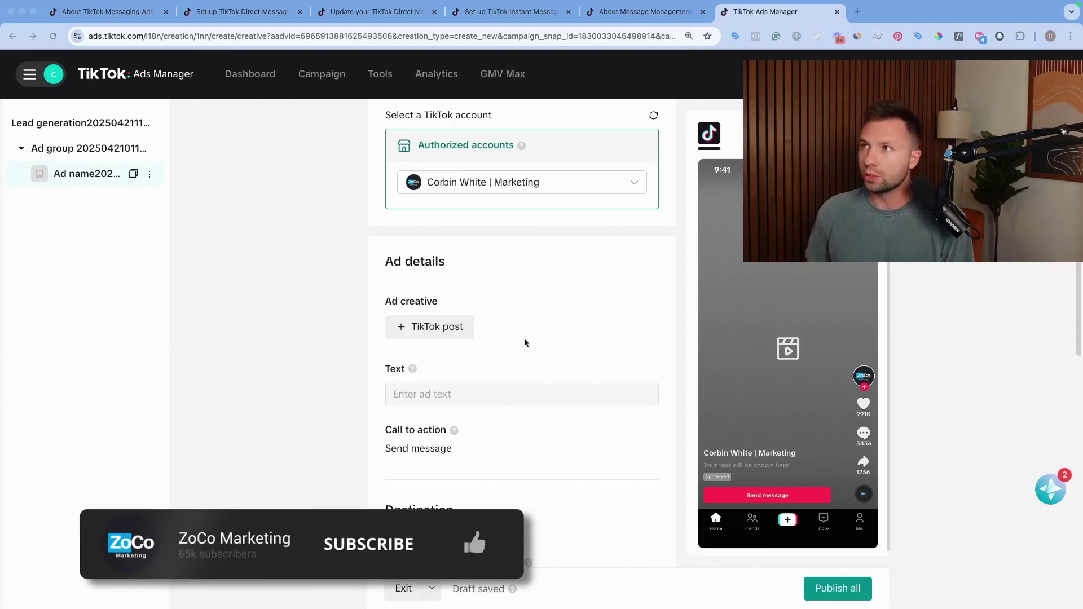
scroll(573, 333, up, 2)
scroll(572, 334, up, 1)
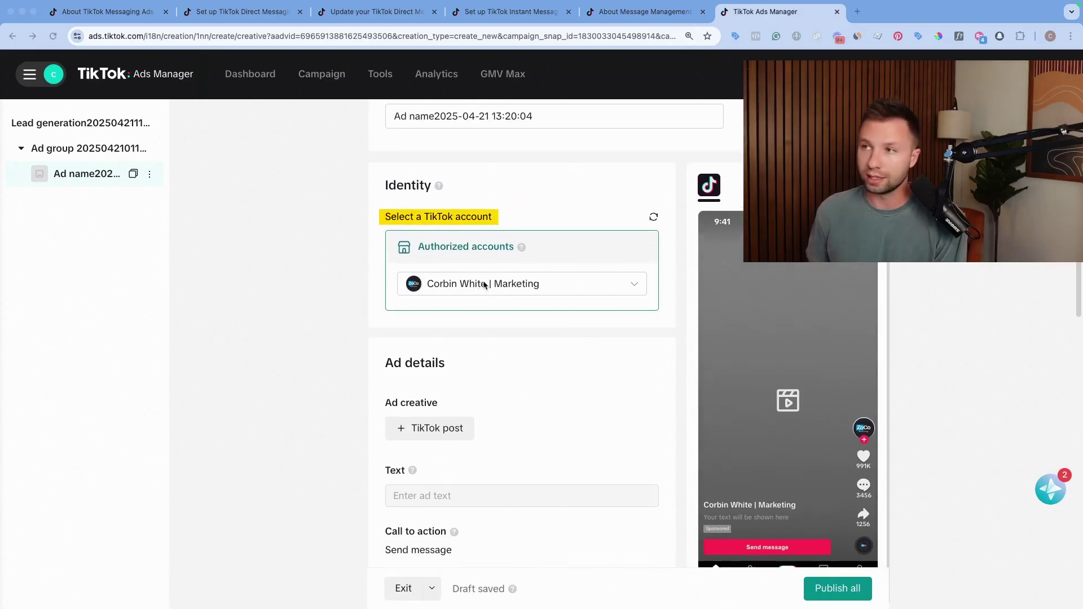
click(633, 288)
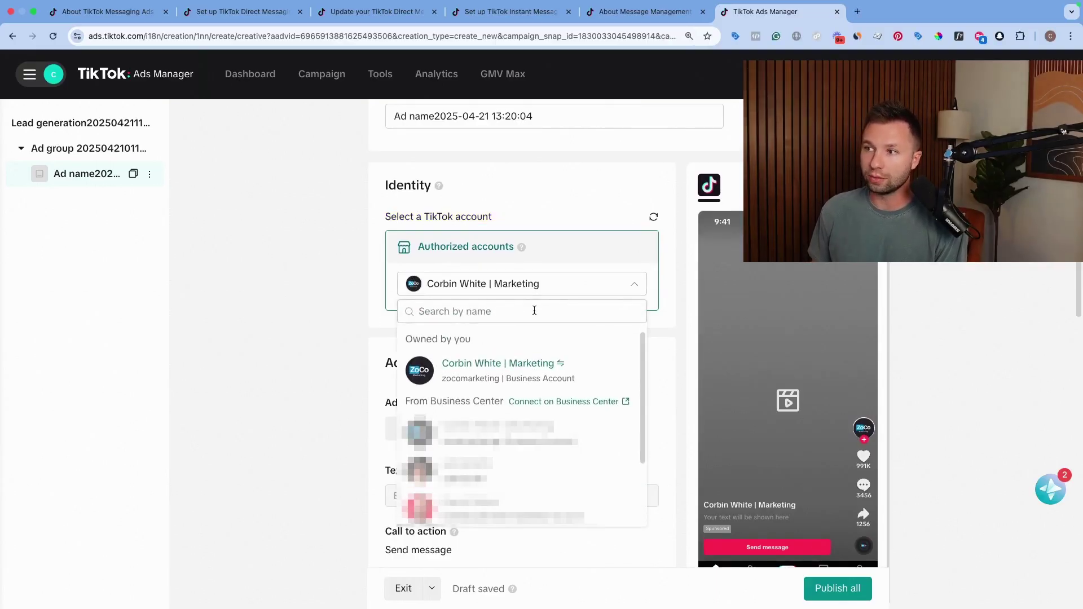
mouse_move(478, 438)
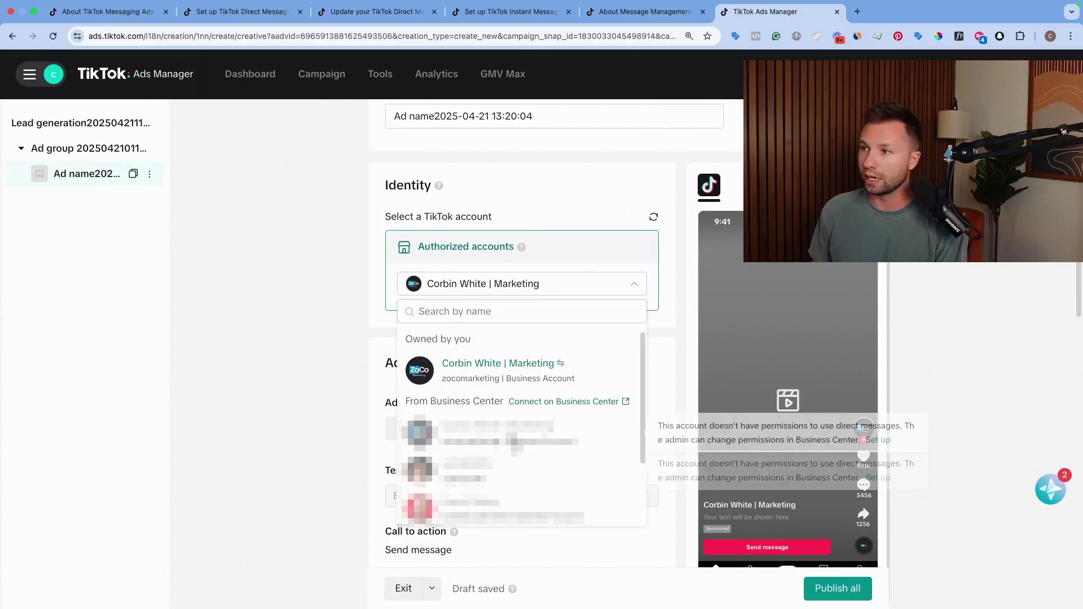
drag(664, 426, 846, 439)
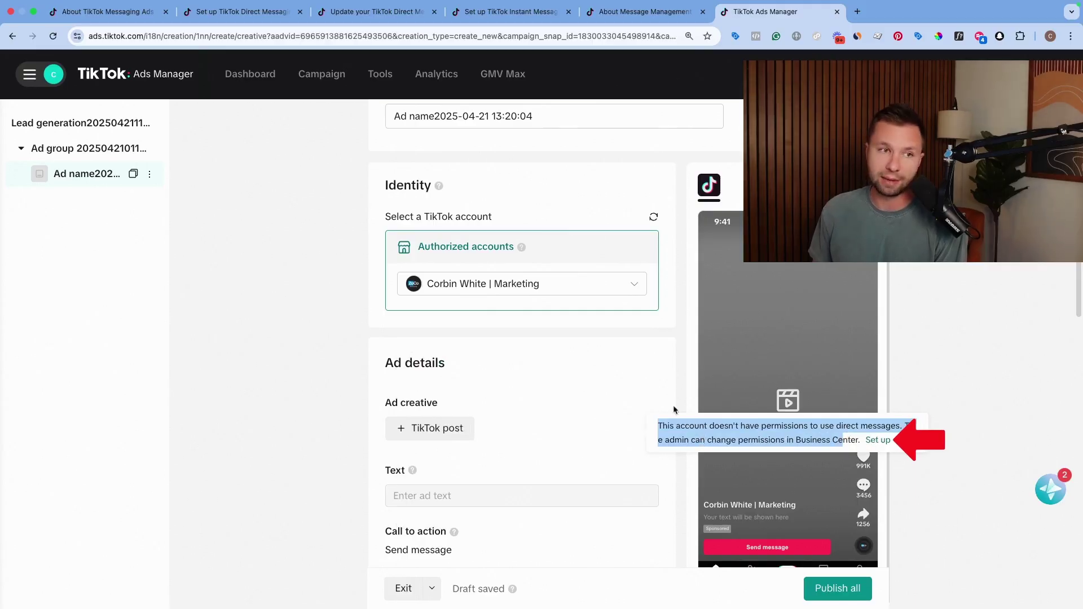
scroll(427, 367, down, 2)
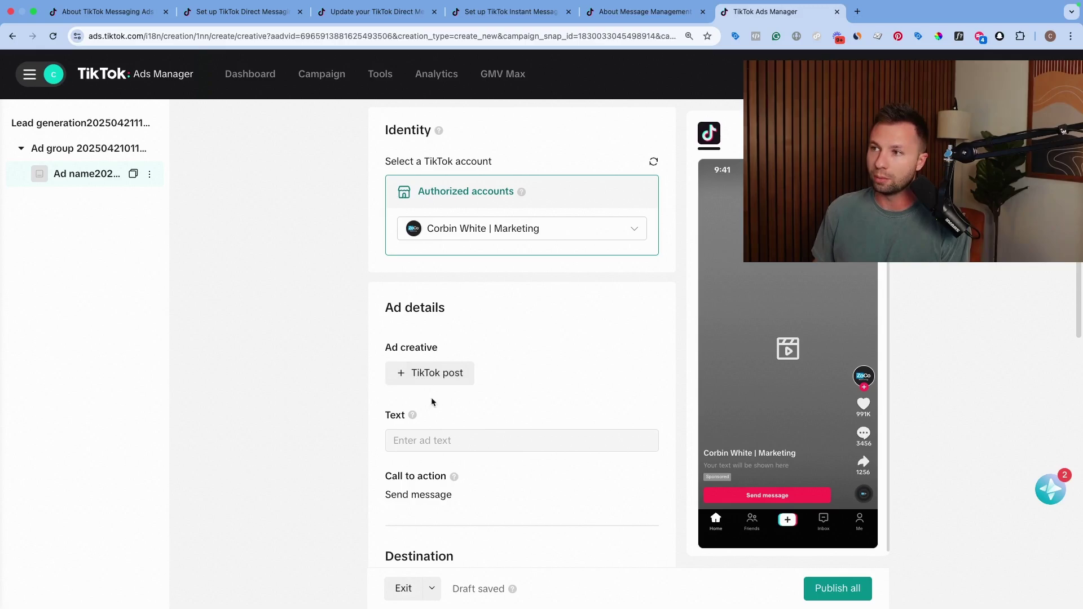
Use the 35-second truck video from Your library as the ad's TikTok post creative
click(437, 378)
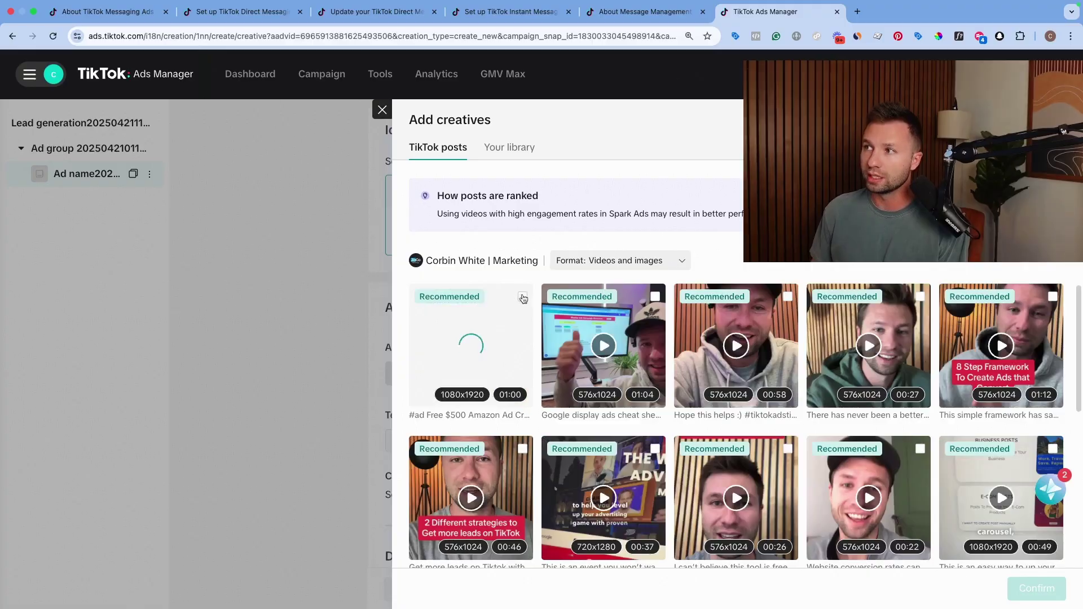
click(506, 158)
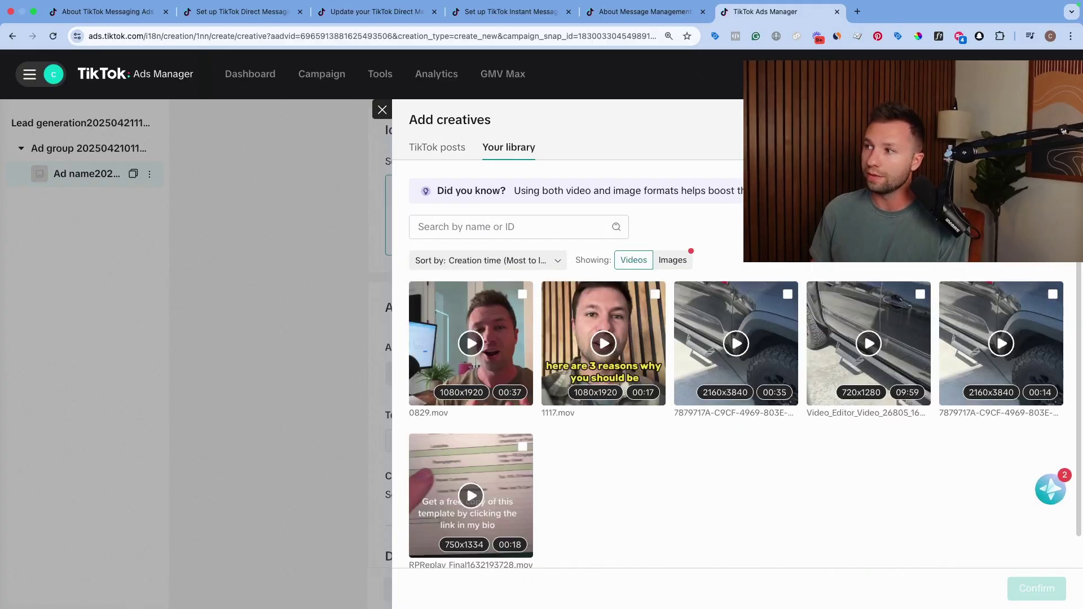
click(787, 294)
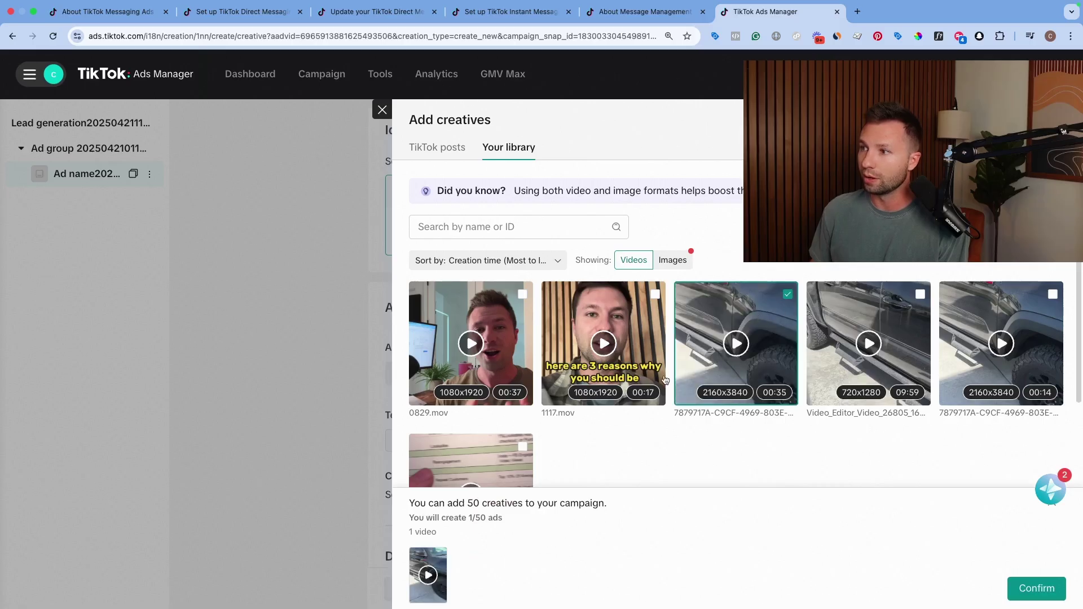
scroll(558, 420, down, 1)
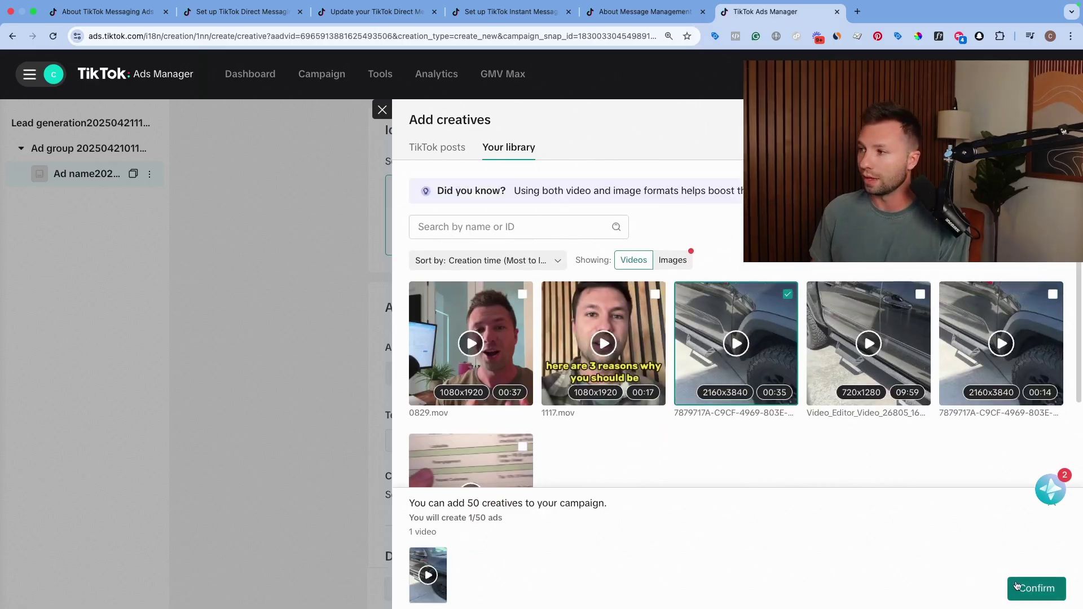
click(1037, 589)
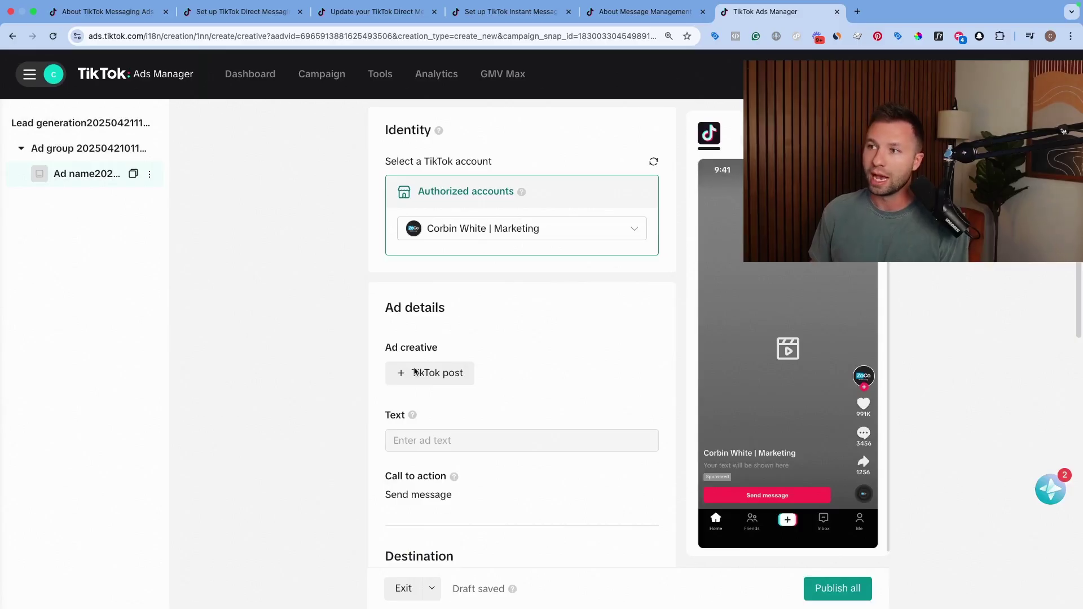
scroll(461, 396, down, 1)
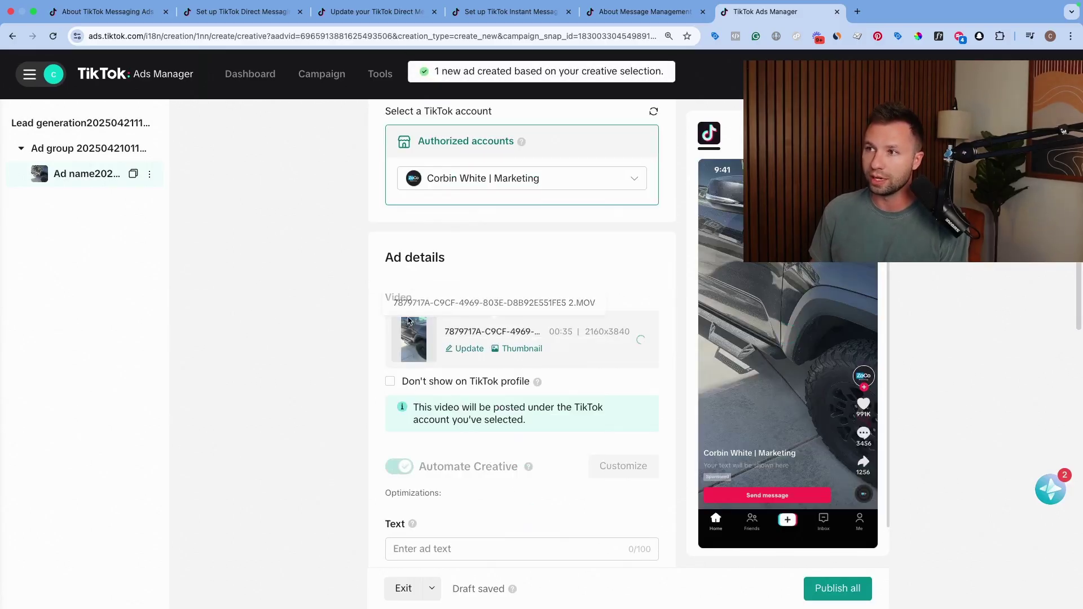
scroll(421, 362, down, 1)
scroll(434, 380, up, 1)
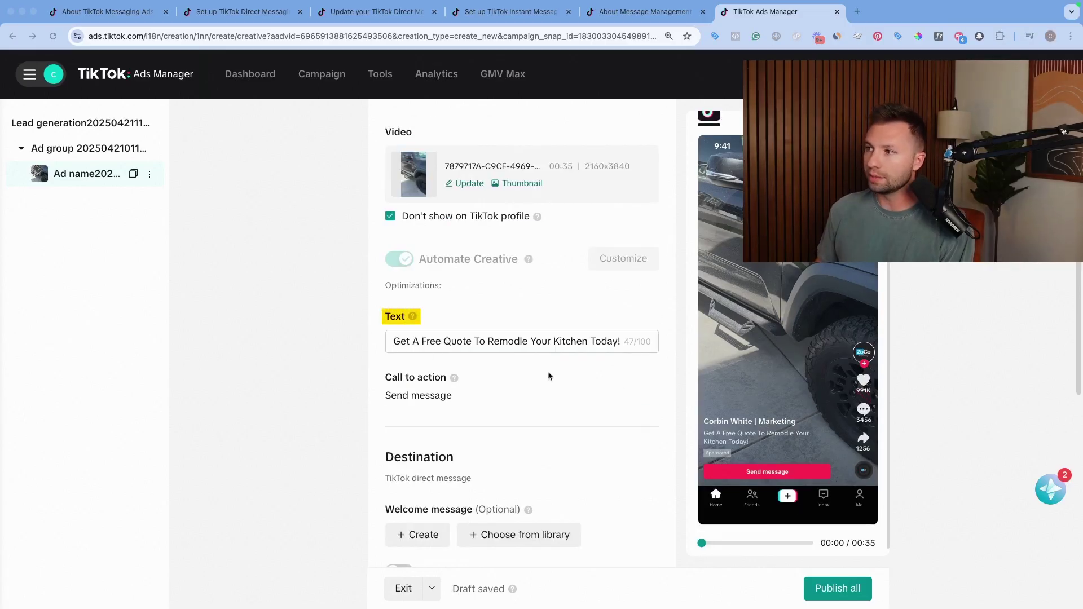
scroll(514, 353, down, 3)
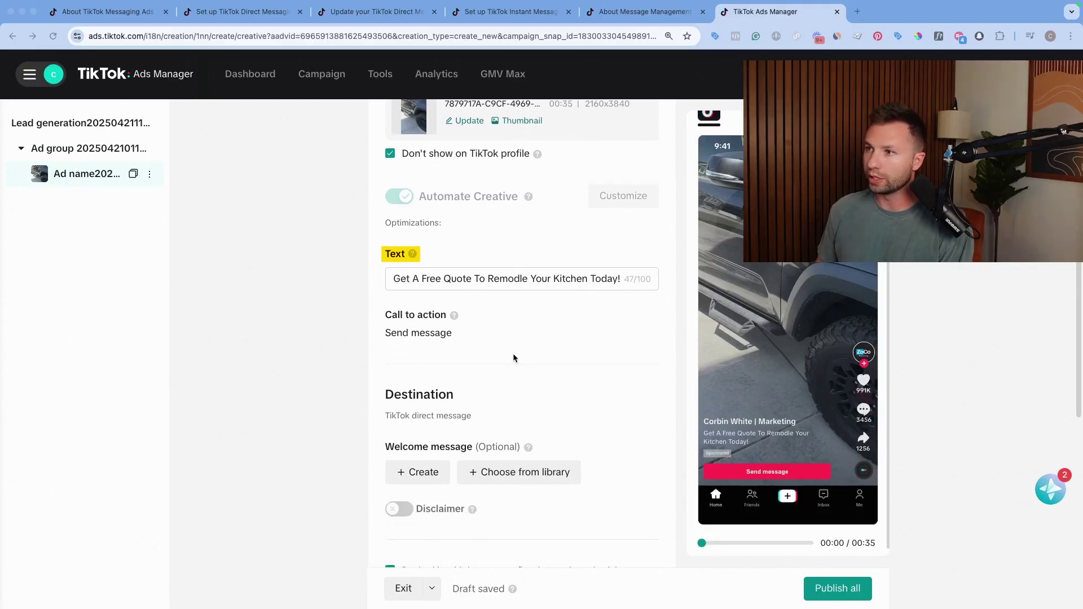
scroll(488, 352, down, 4)
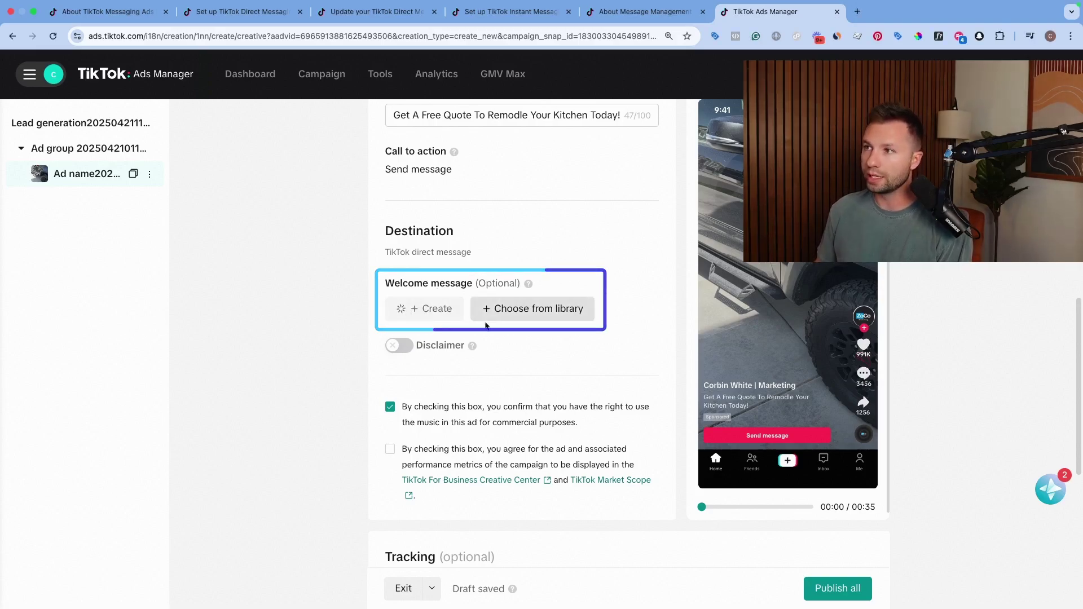
Pick a saved welcome message for the chat conversation
click(511, 308)
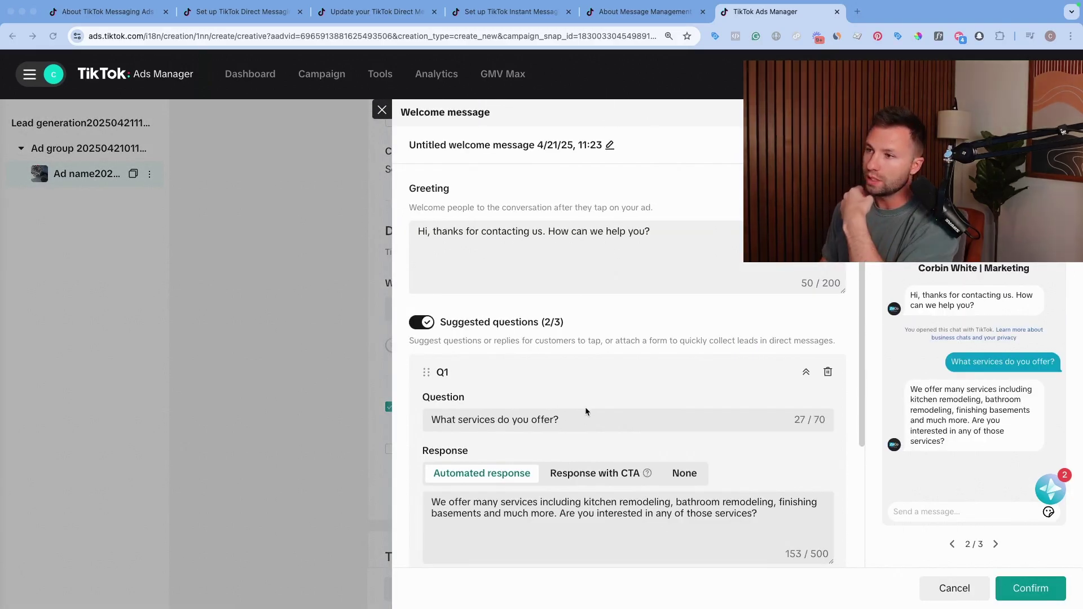
scroll(536, 401, down, 1)
scroll(536, 402, down, 1)
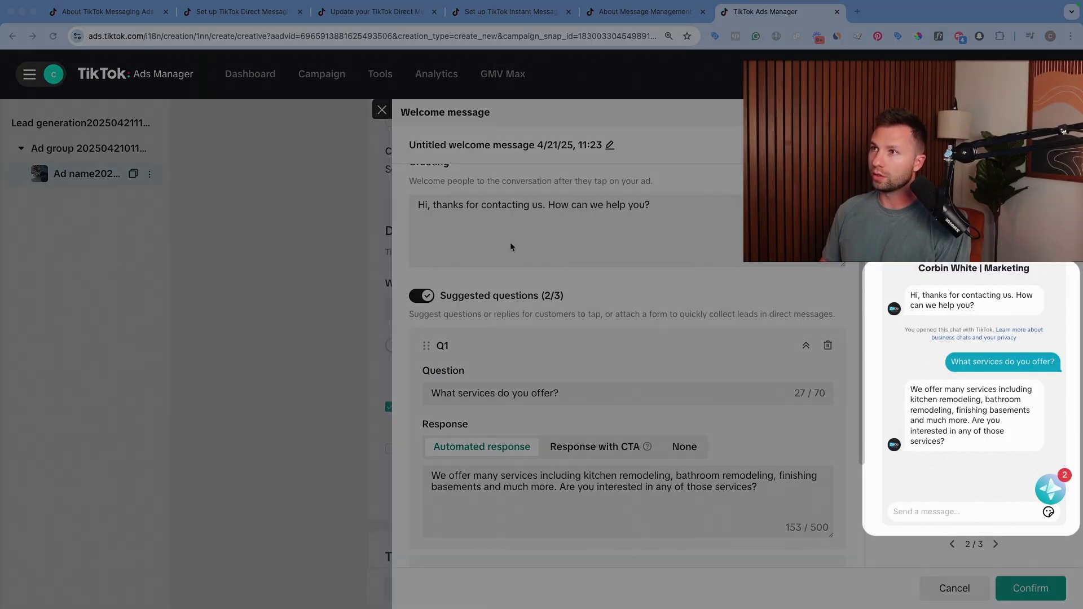
scroll(483, 319, up, 1)
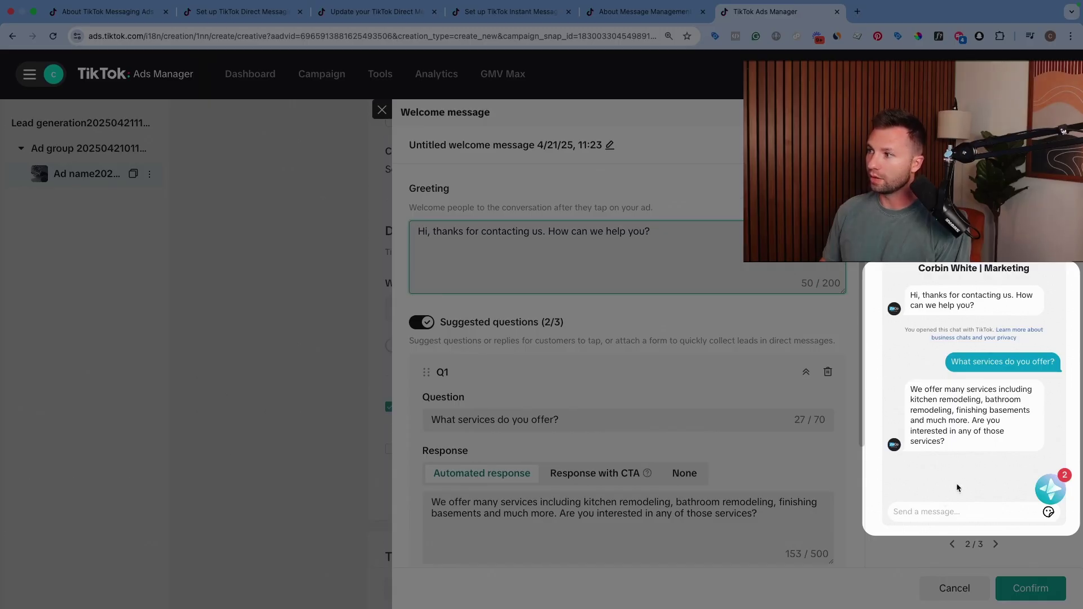
scroll(583, 445, down, 2)
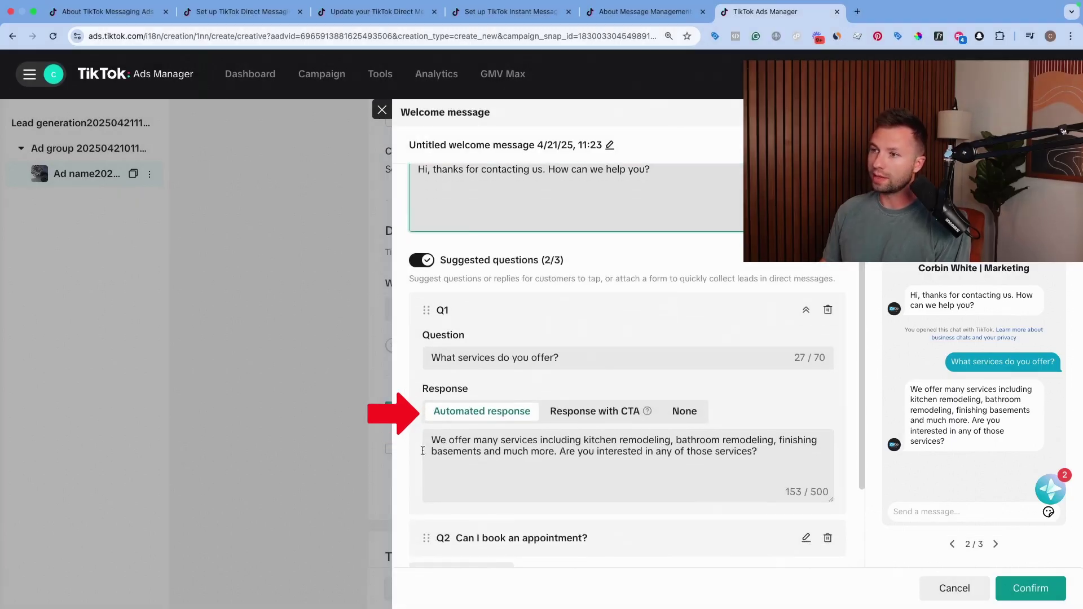
Highlight and review the Q1 automated response text
click(440, 440)
drag(439, 440, 695, 456)
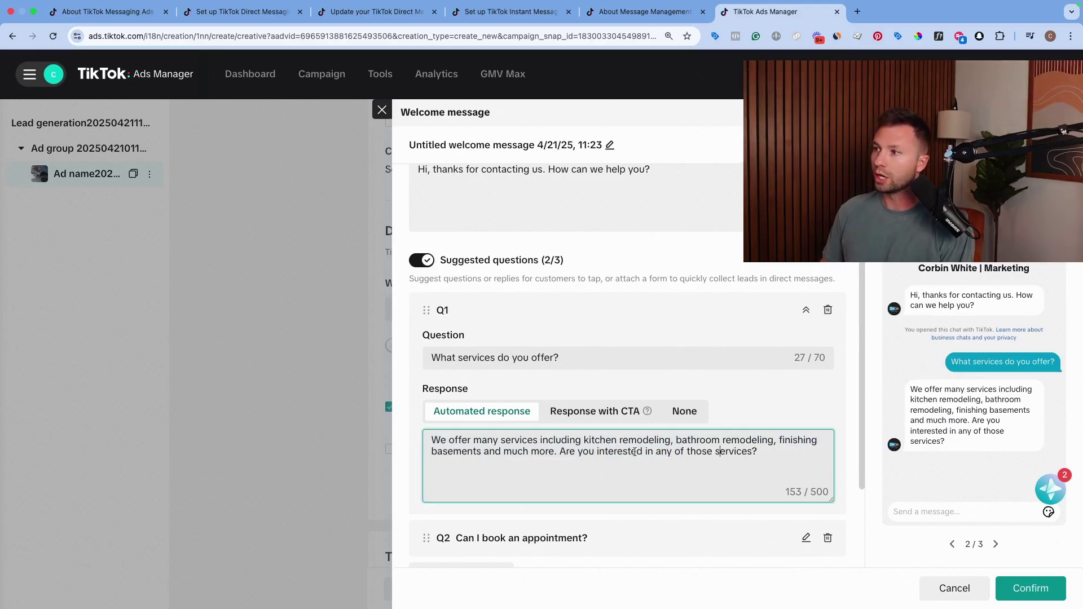
click(719, 453)
scroll(720, 464, down, 1)
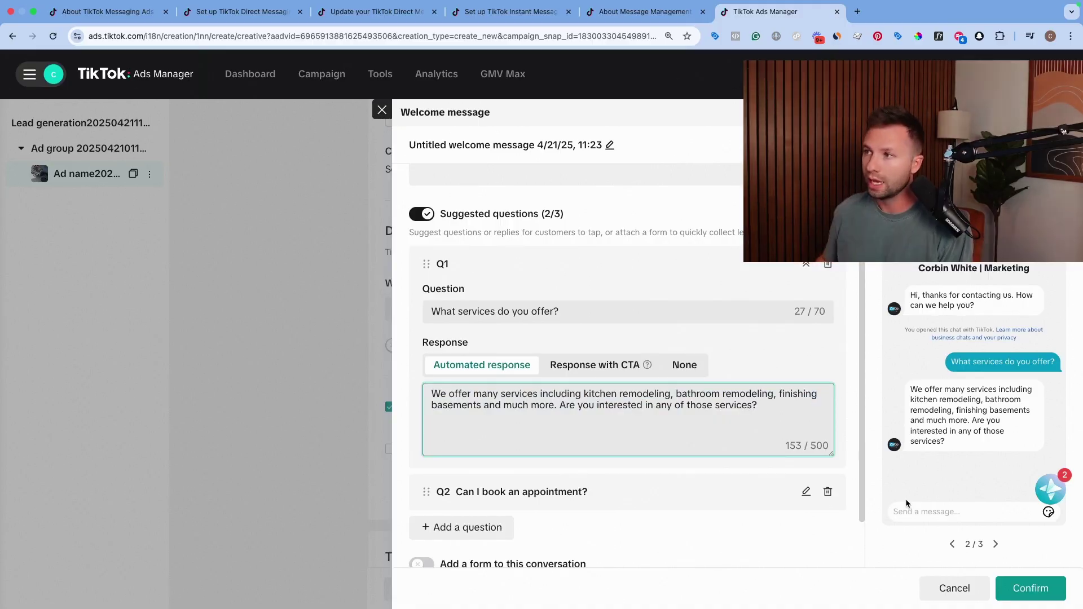
scroll(713, 503, down, 1)
Add a third suggested question, typing 'Test' as its response and 'Te' as the question
click(482, 460)
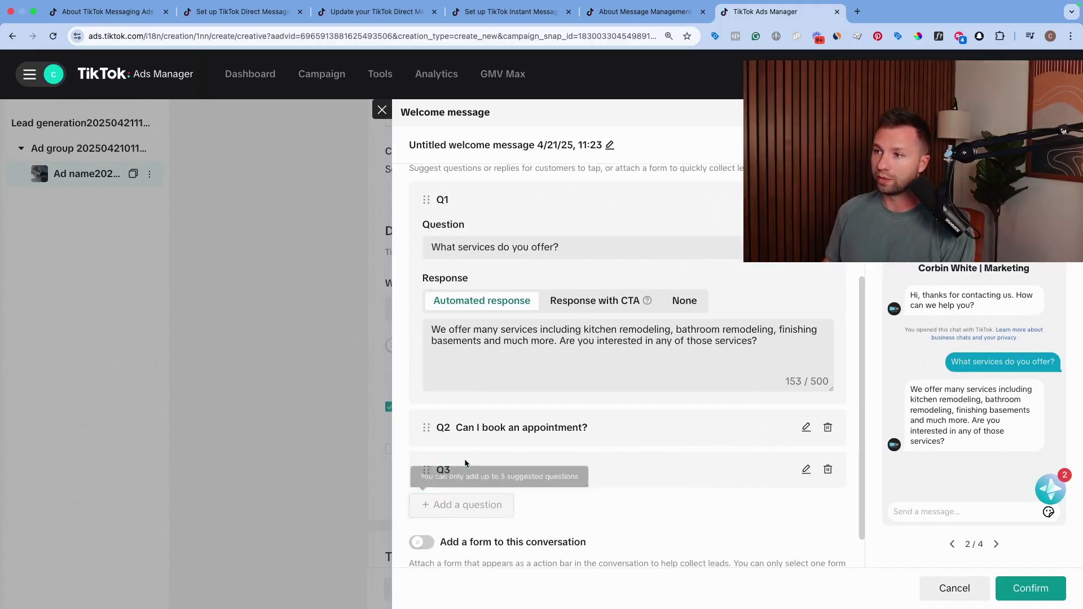
click(496, 478)
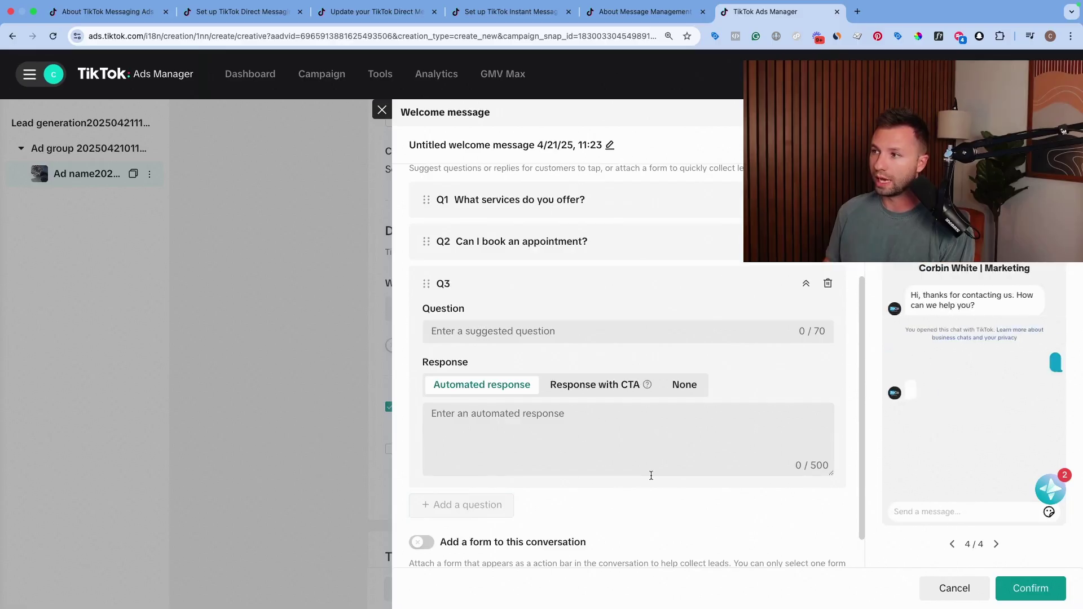
click(643, 451)
text(Test)
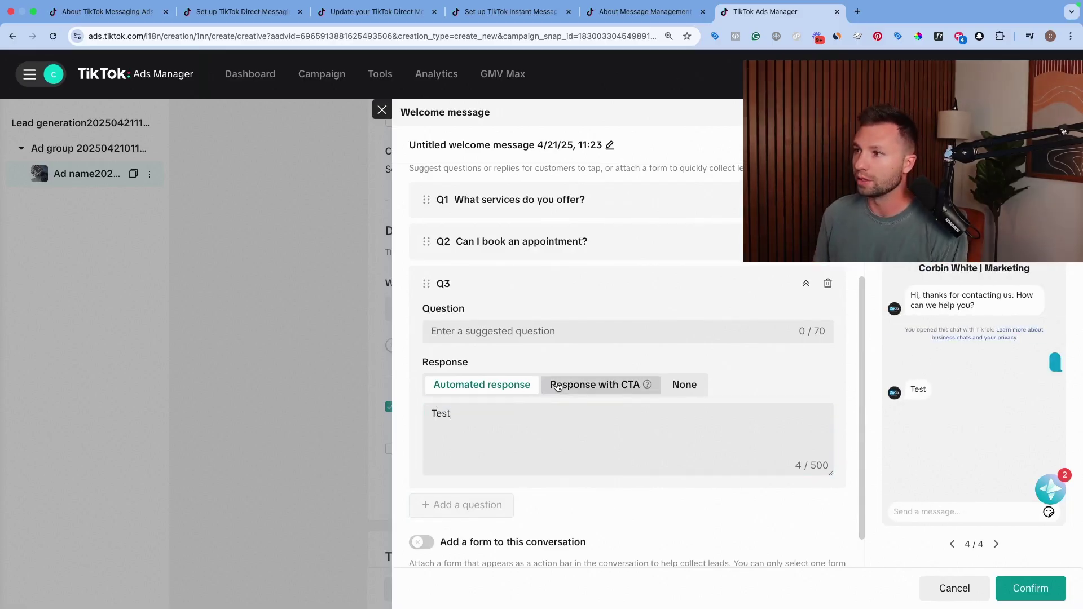
click(502, 336)
text(Test)
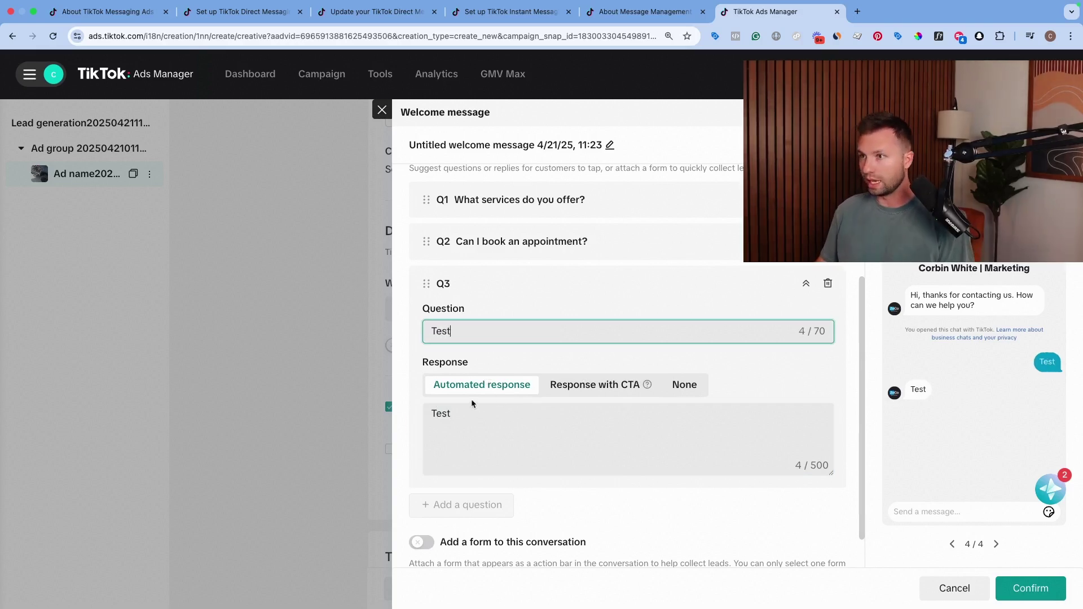
Clear Q3's automated reply and attach a Sign up form to the welcome conversation
triple_click(473, 408)
key(BackSpace)
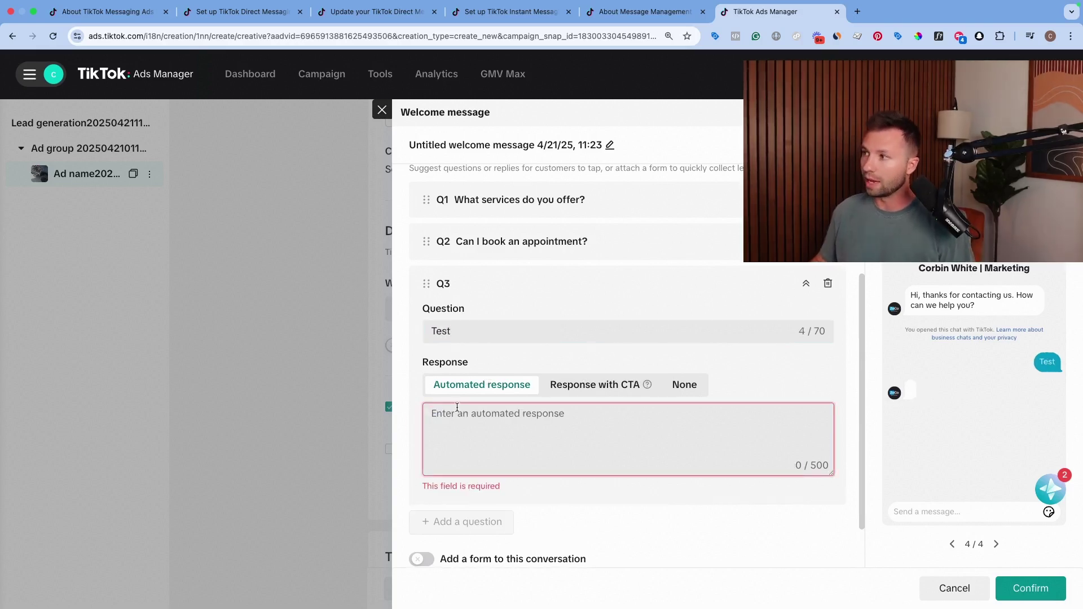
scroll(508, 387, down, 2)
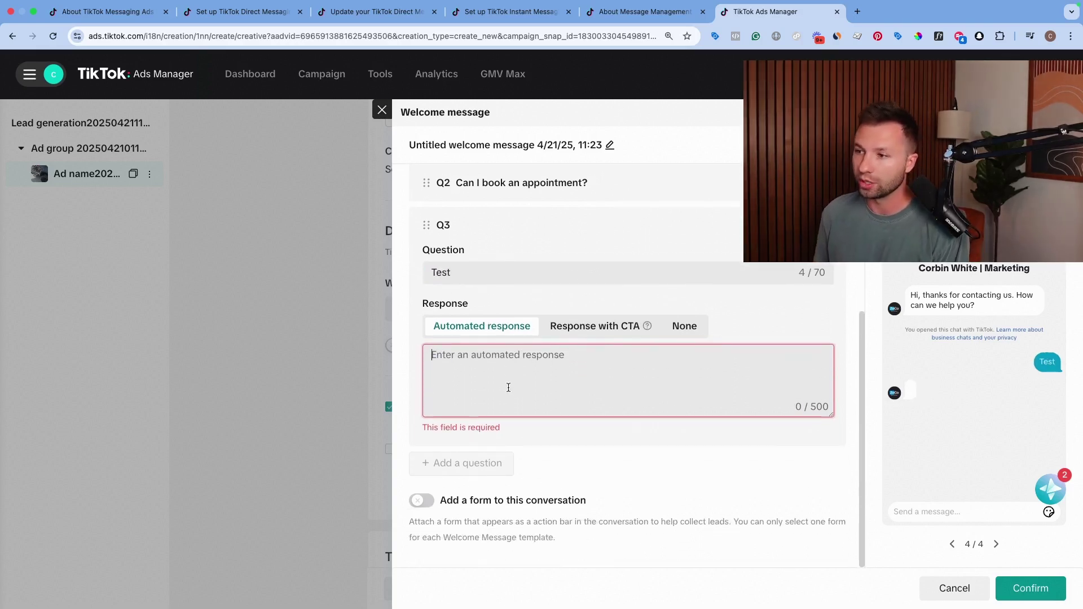
click(423, 503)
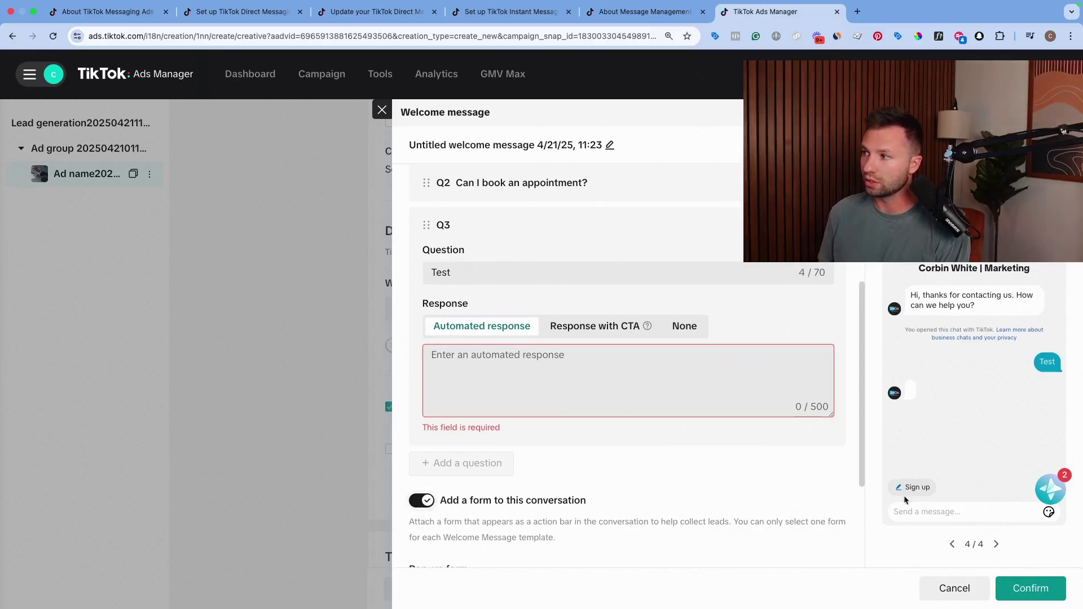
scroll(530, 504, down, 3)
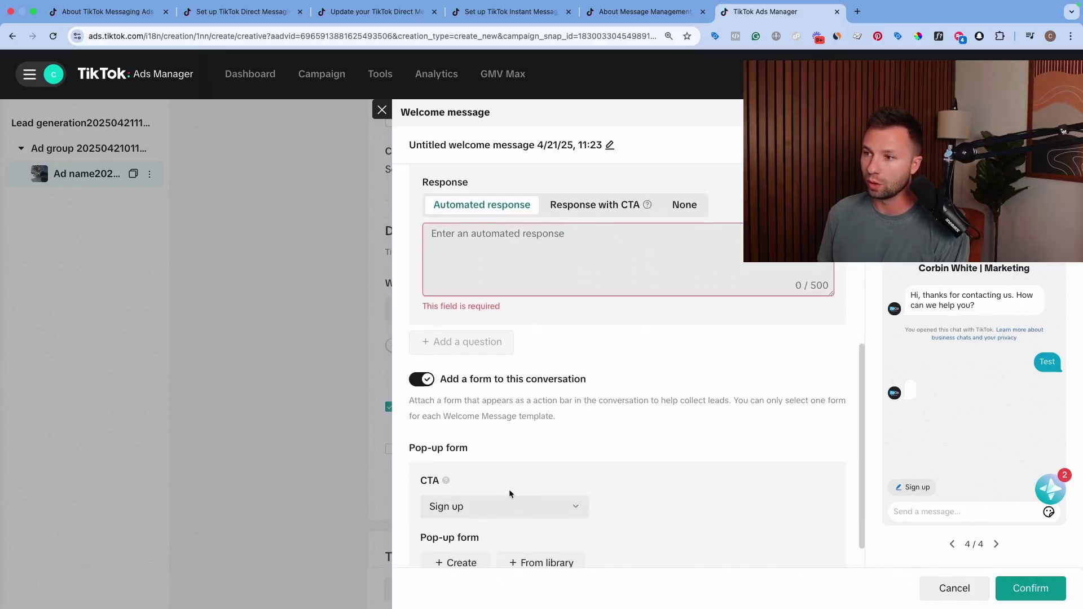
scroll(487, 481, up, 7)
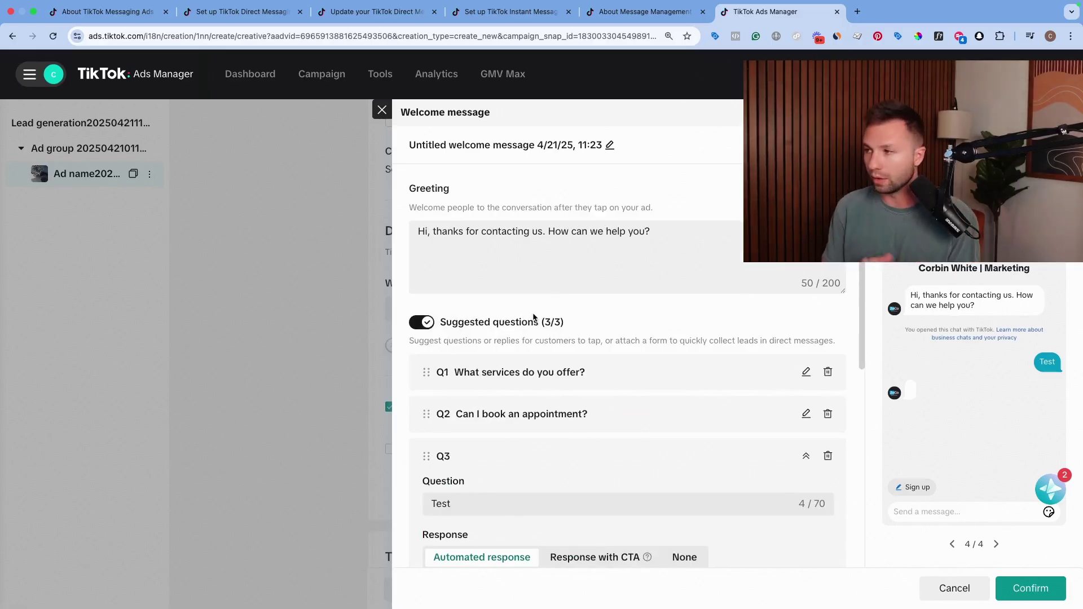
scroll(542, 304, down, 3)
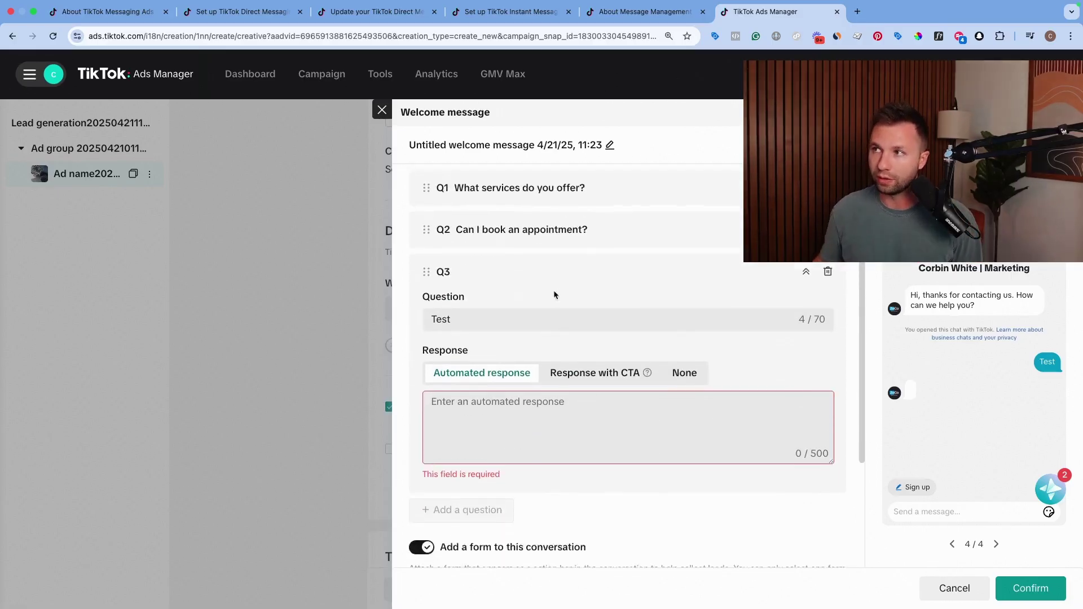
scroll(554, 295, up, 3)
Exit the first ad, leaving it as an unpublished draft, to start another campaign
drag(459, 232, 403, 337)
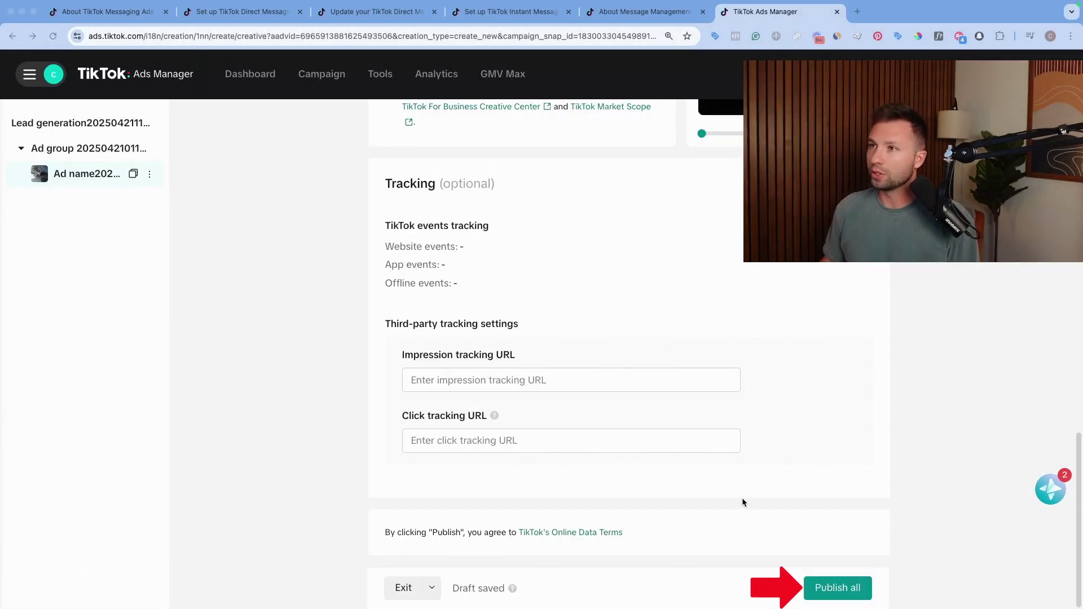
scroll(736, 494, up, 5)
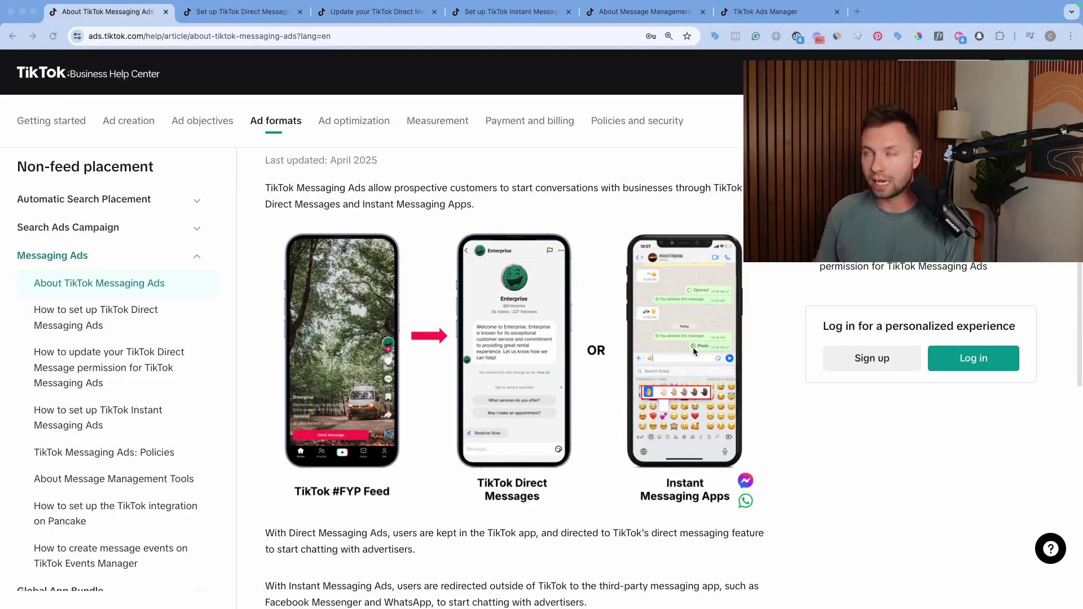
click(745, 20)
click(319, 74)
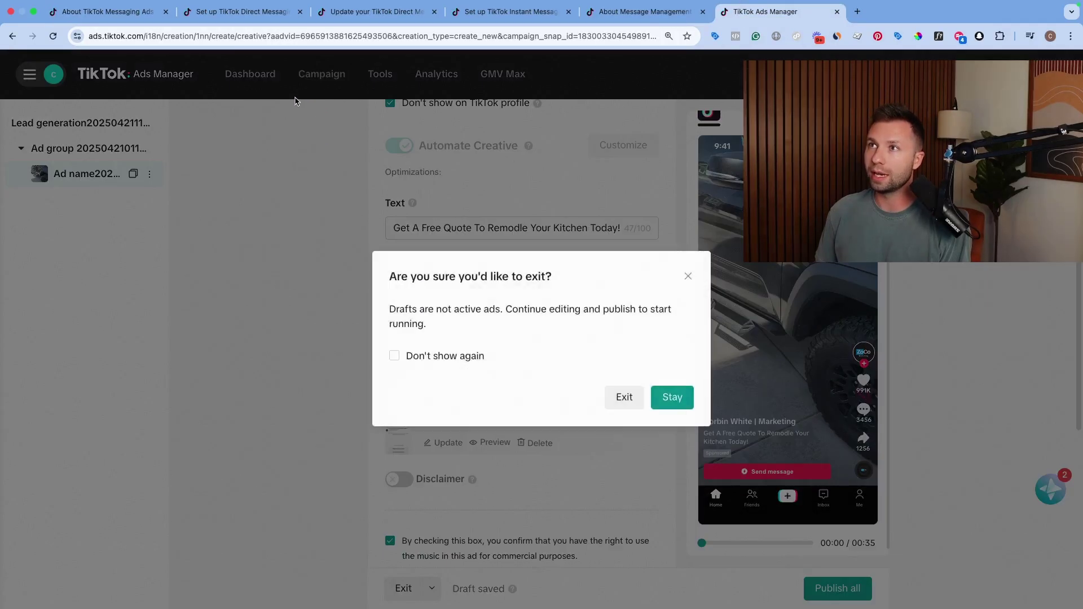
click(632, 399)
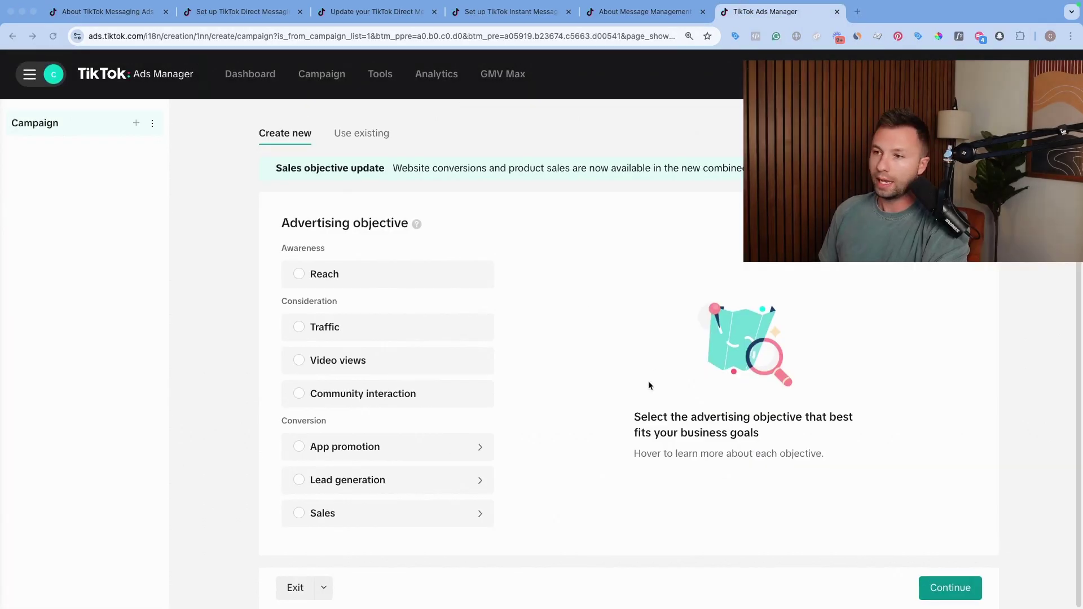
Choose the Lead generation objective with a manual campaign setup and continue to the ad group
click(387, 484)
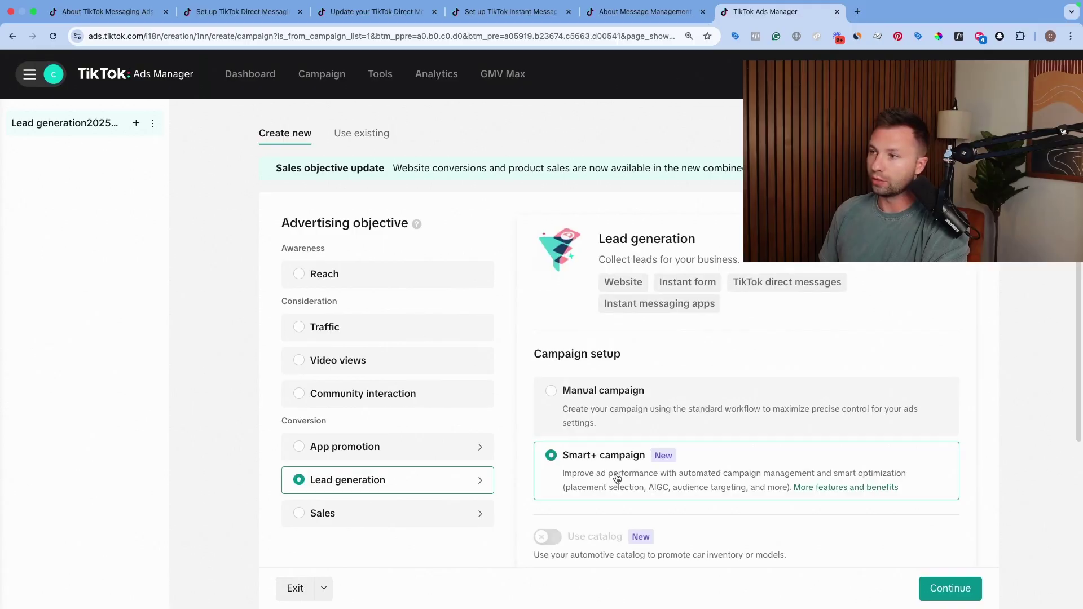
click(569, 400)
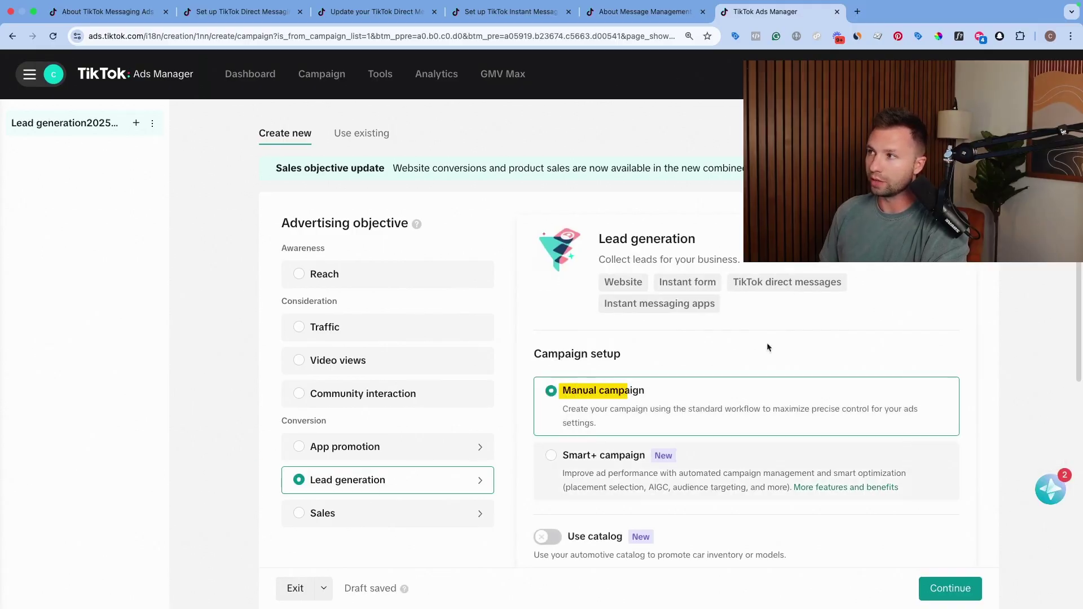
scroll(733, 451, down, 2)
click(949, 590)
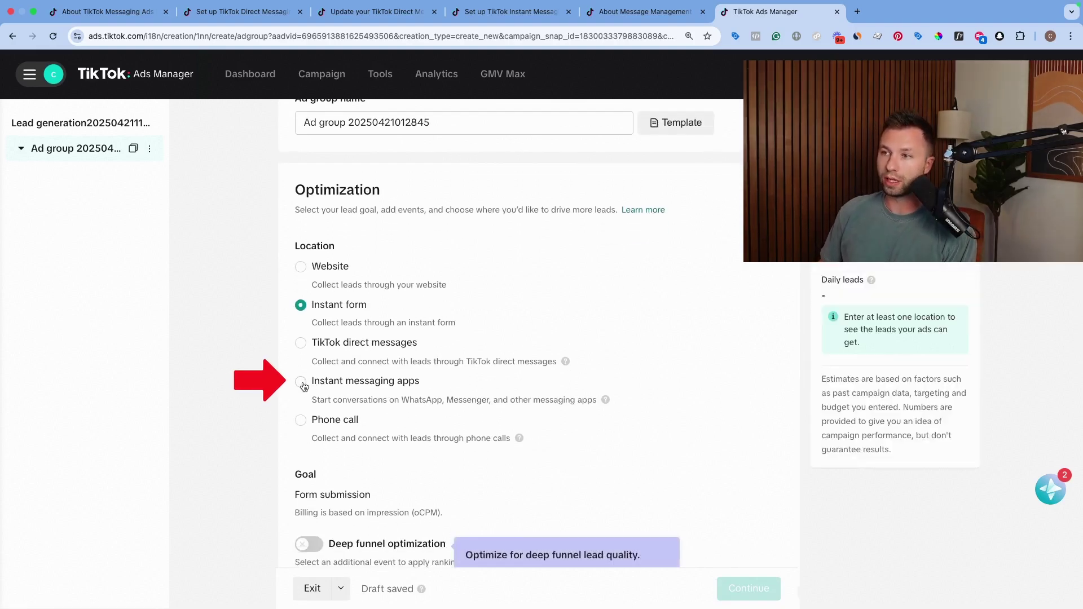
Collect leads through Instant messaging apps and check the optimization goals, keeping Click
click(301, 381)
scroll(364, 378, down, 3)
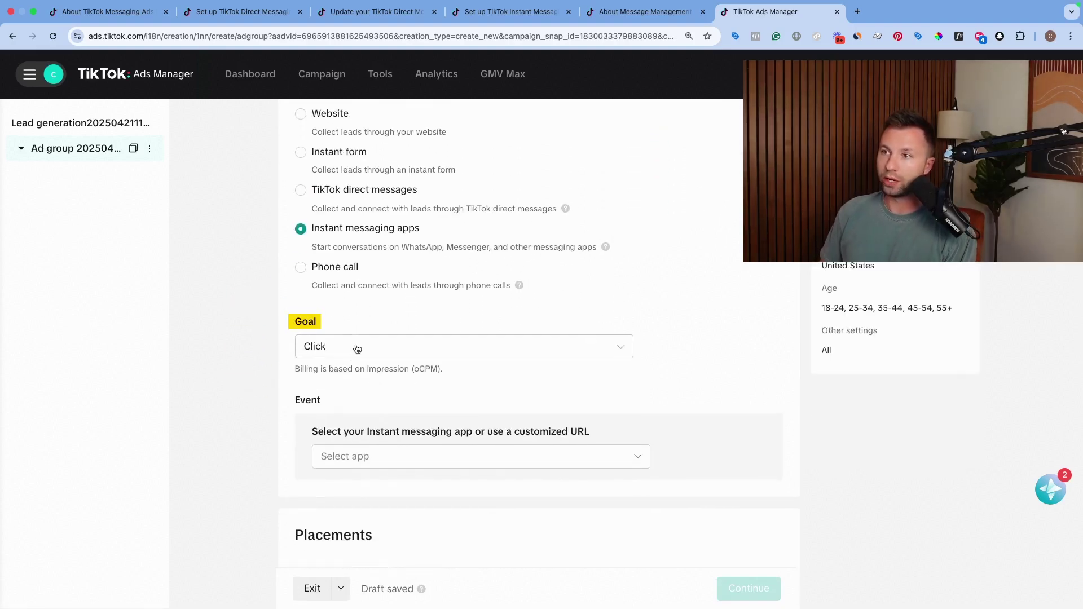
click(350, 348)
click(289, 356)
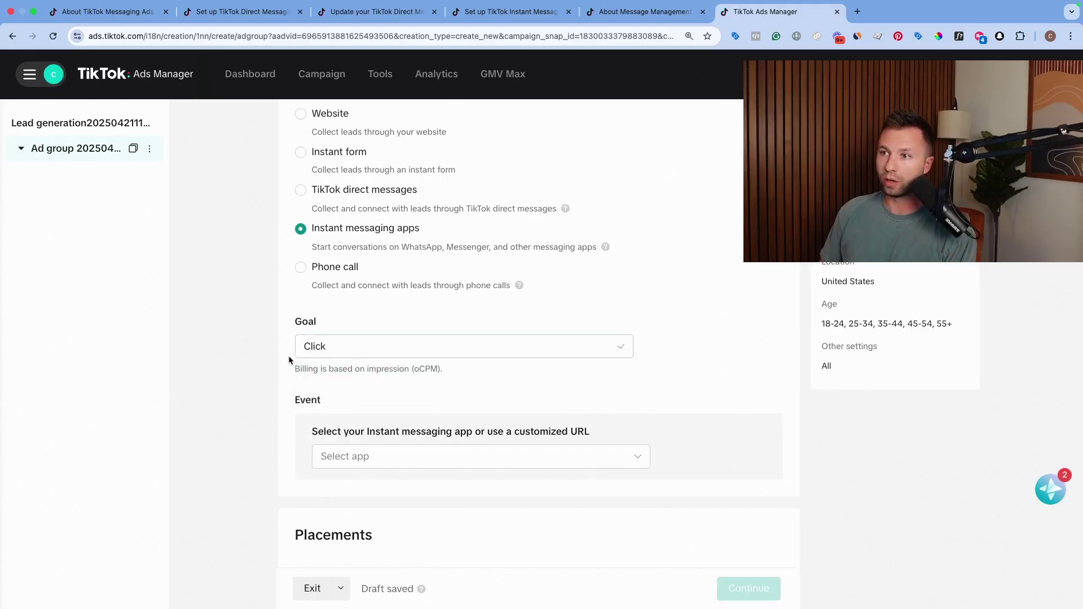
scroll(295, 361, down, 1)
scroll(402, 341, down, 1)
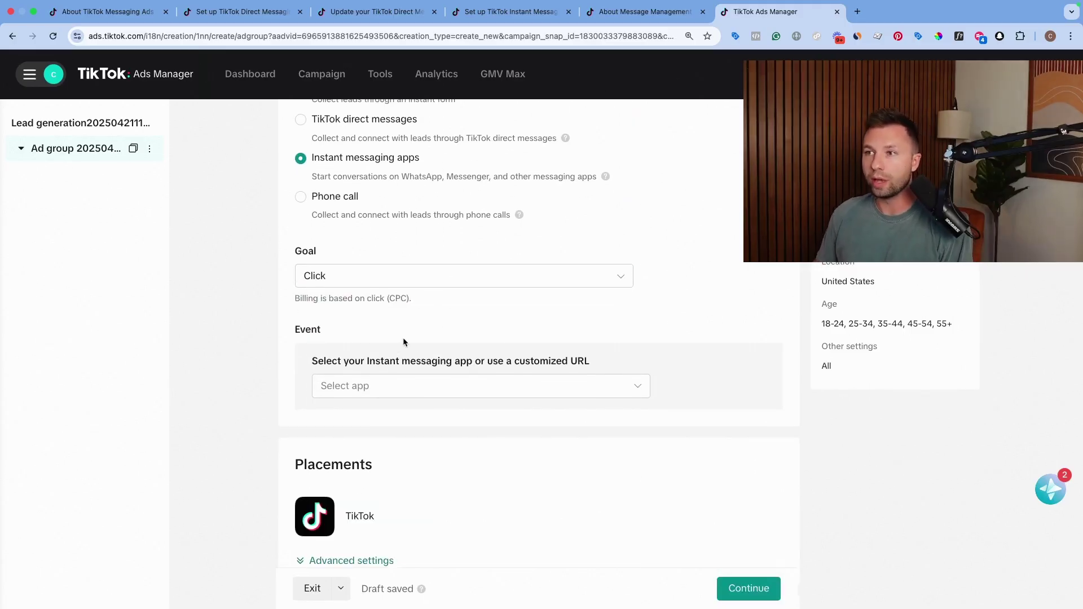
click(387, 282)
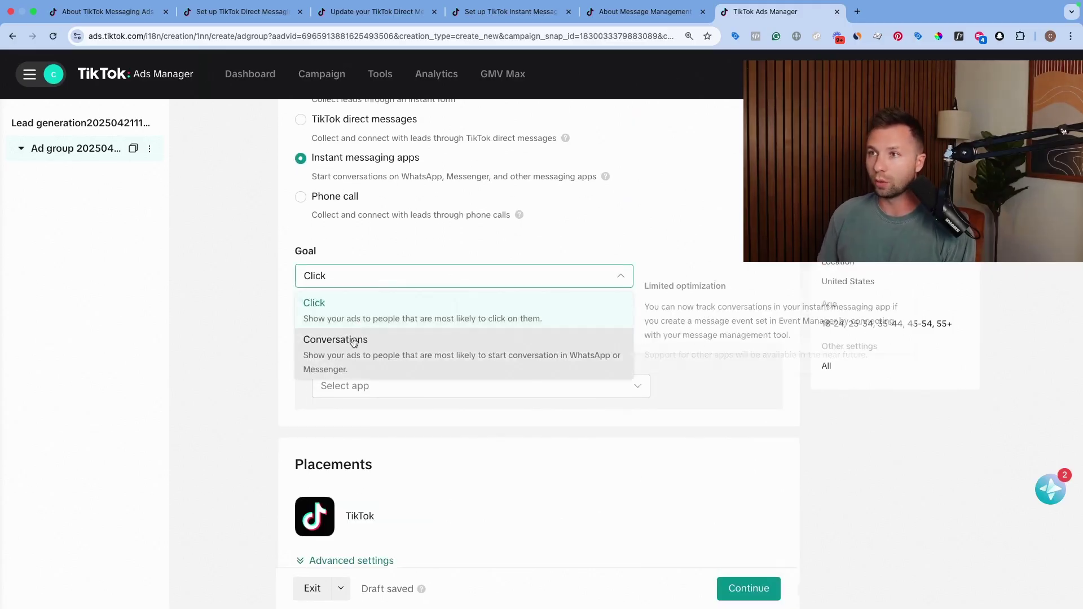
click(282, 304)
Read the Instant Messaging Ads article's advice on connecting an MMT and the supported tools list
mouse_move(420, 92)
click(516, 14)
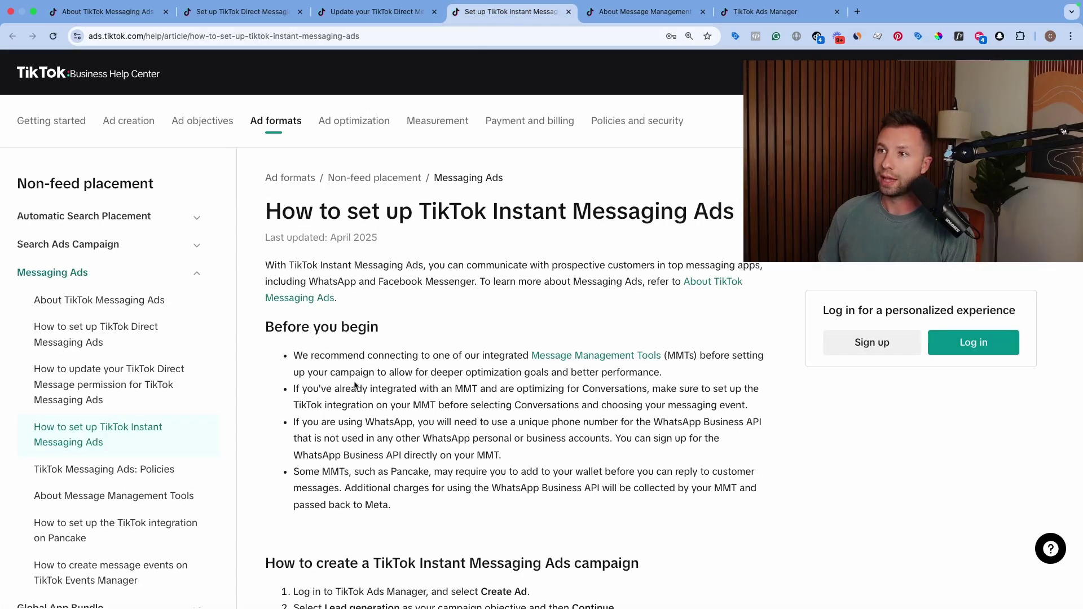
drag(484, 355, 704, 379)
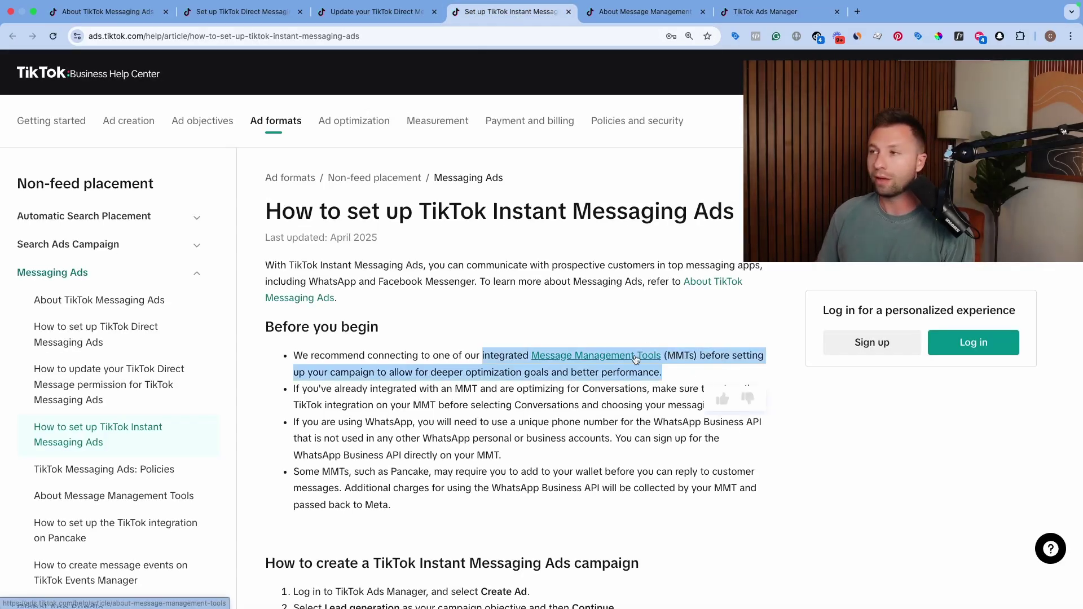
click(612, 14)
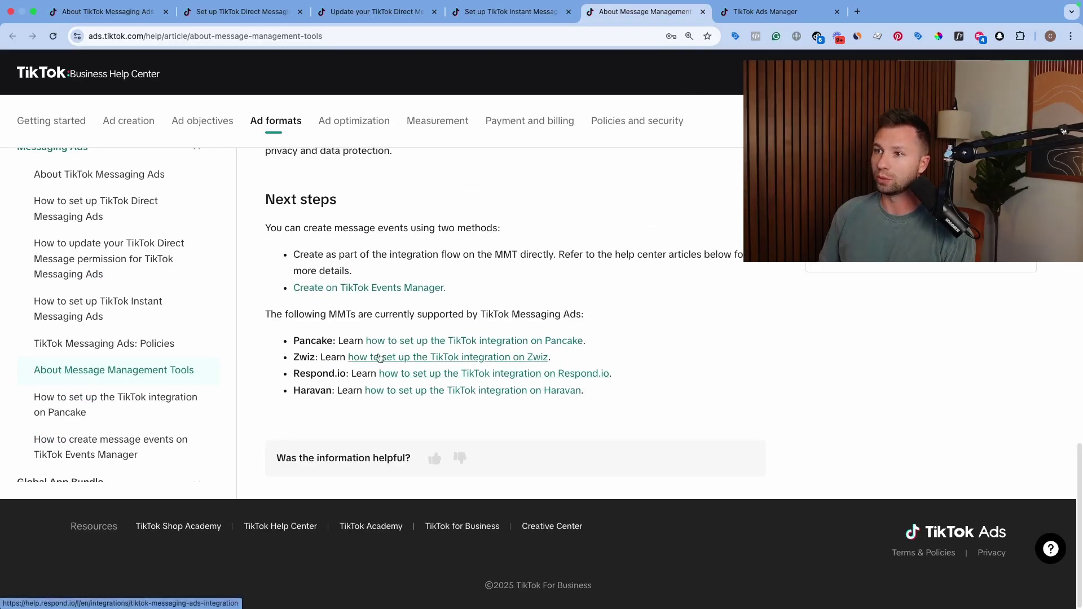
drag(291, 338, 591, 402)
click(544, 422)
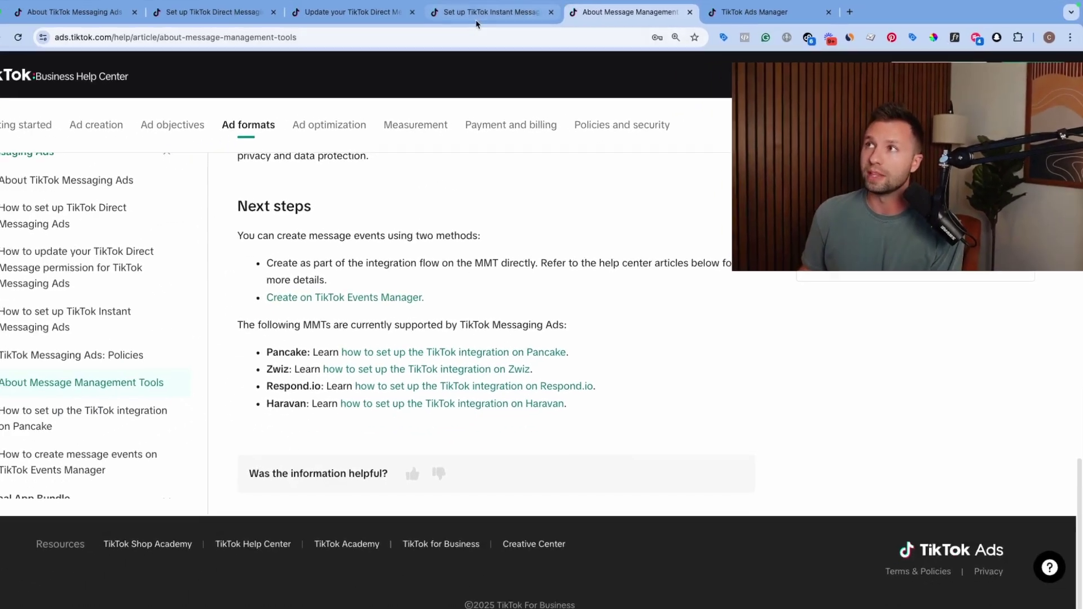
Return to the ad group setup and view the goal options, including Conversations
click(391, 22)
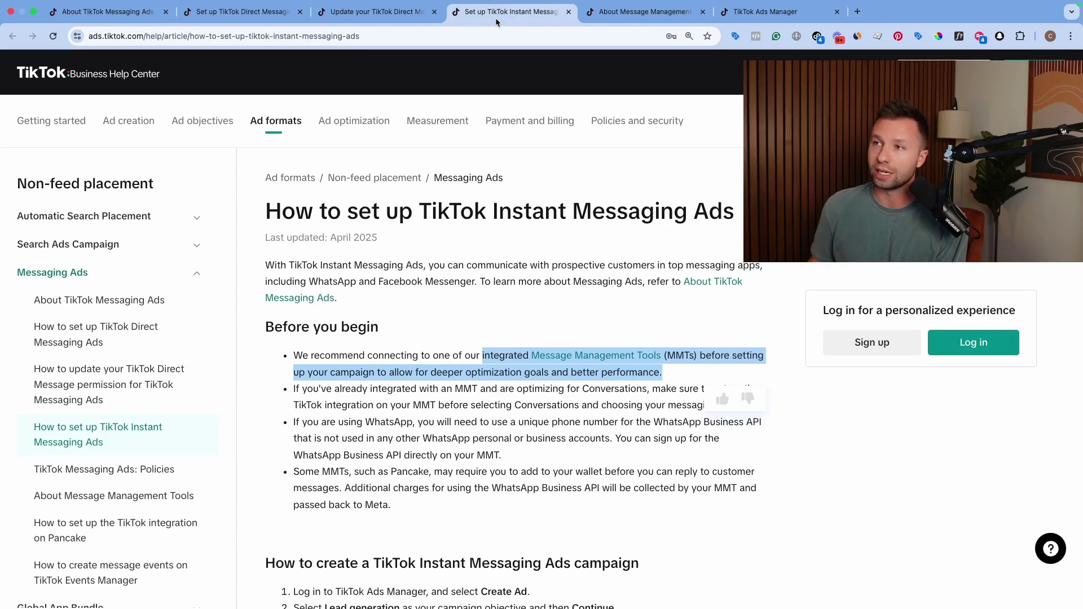
click(768, 11)
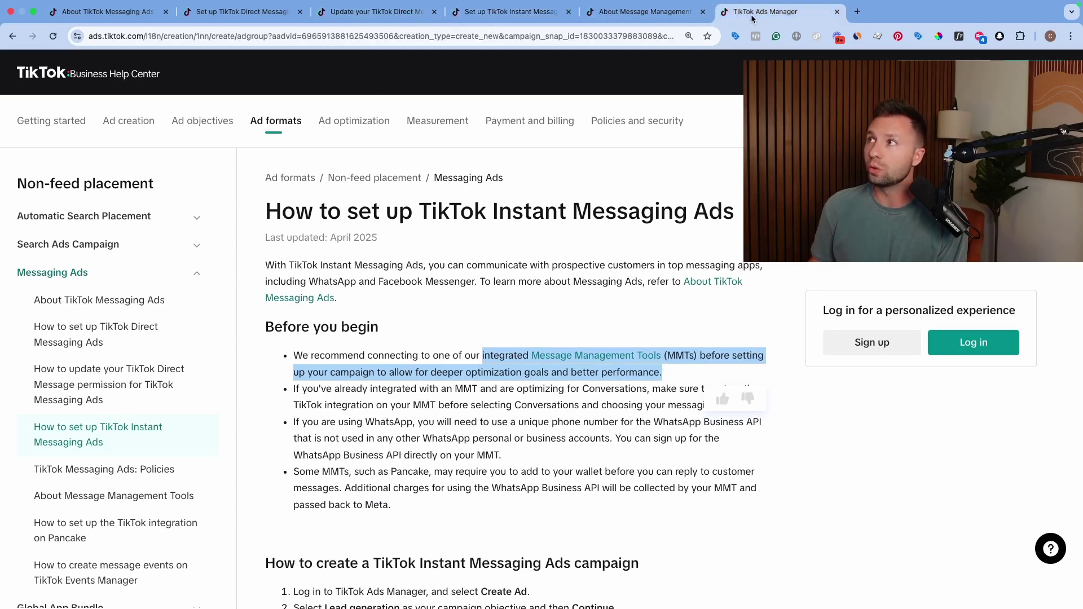
click(345, 282)
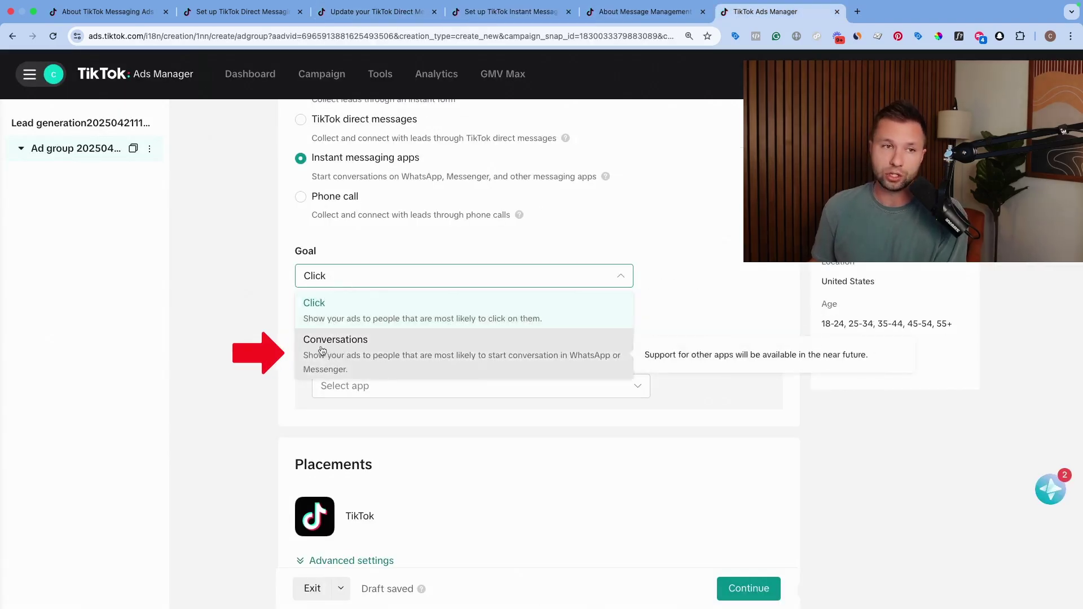
Keep Click as the goal and choose Messenger as the ad group's messaging app
click(265, 310)
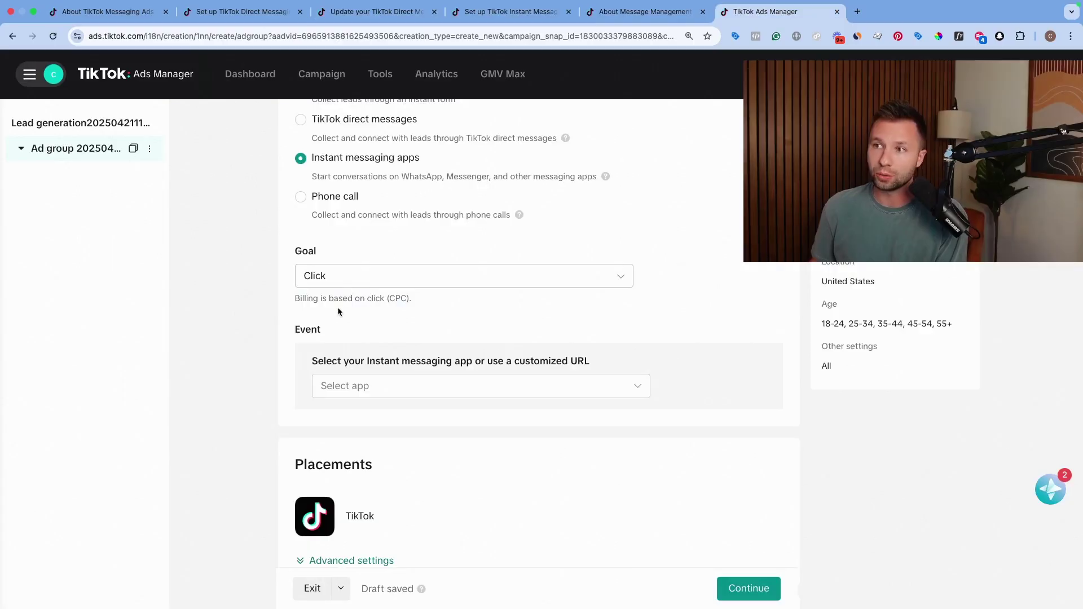
scroll(350, 304, down, 2)
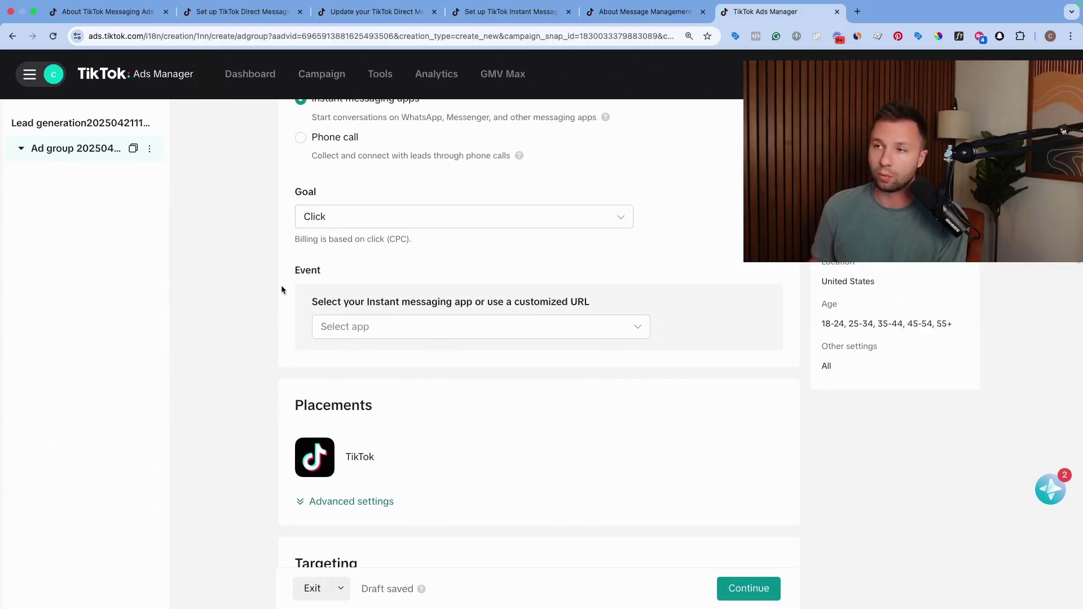
click(395, 327)
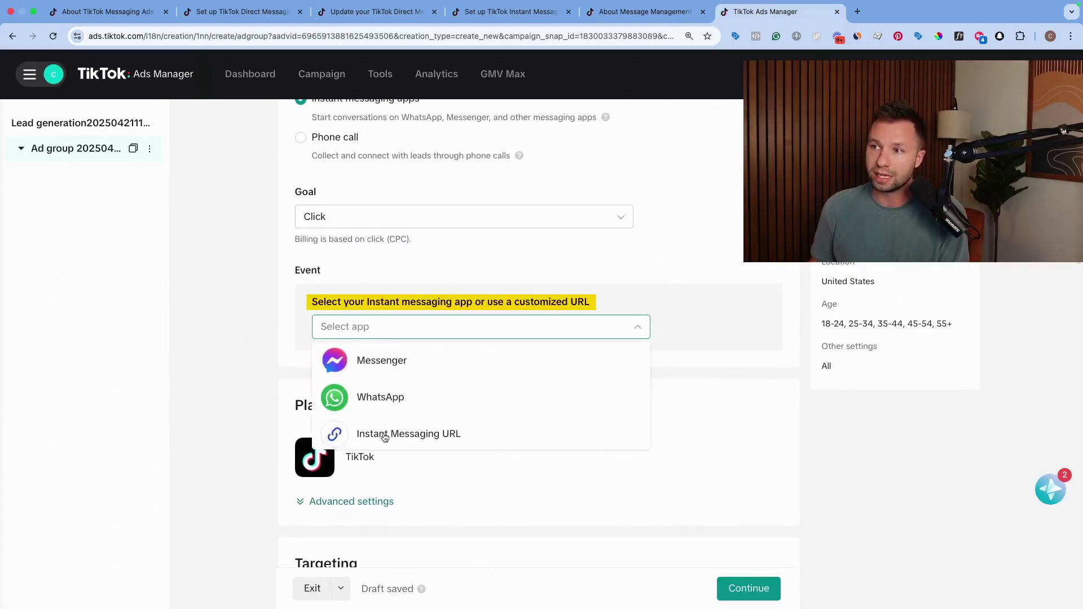
click(375, 364)
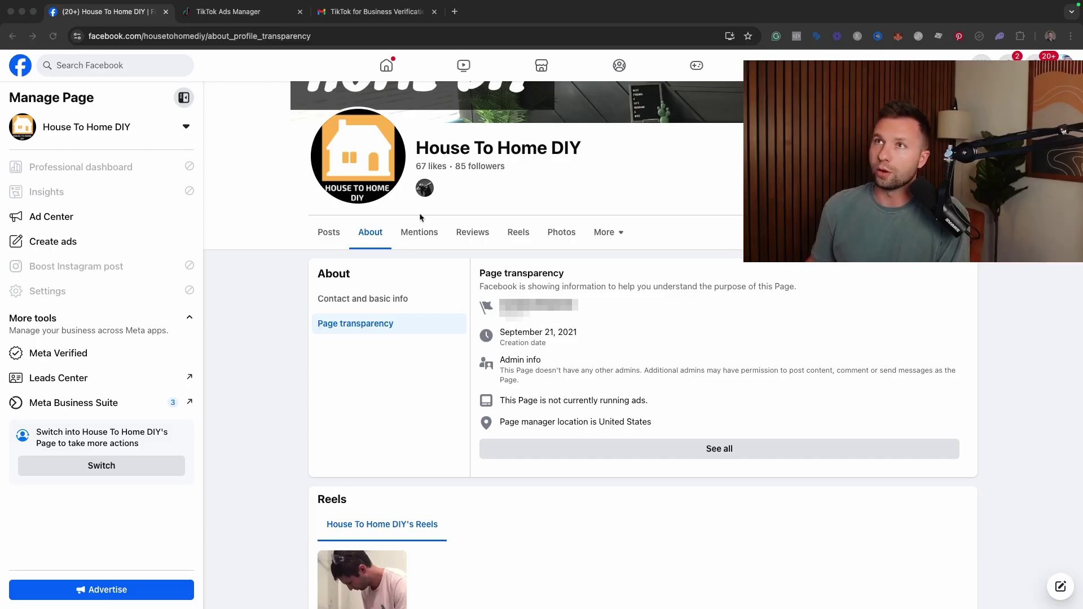
Get the Page ID from the House To Home DIY Page's About details and select the Facebook Page ID field
click(382, 237)
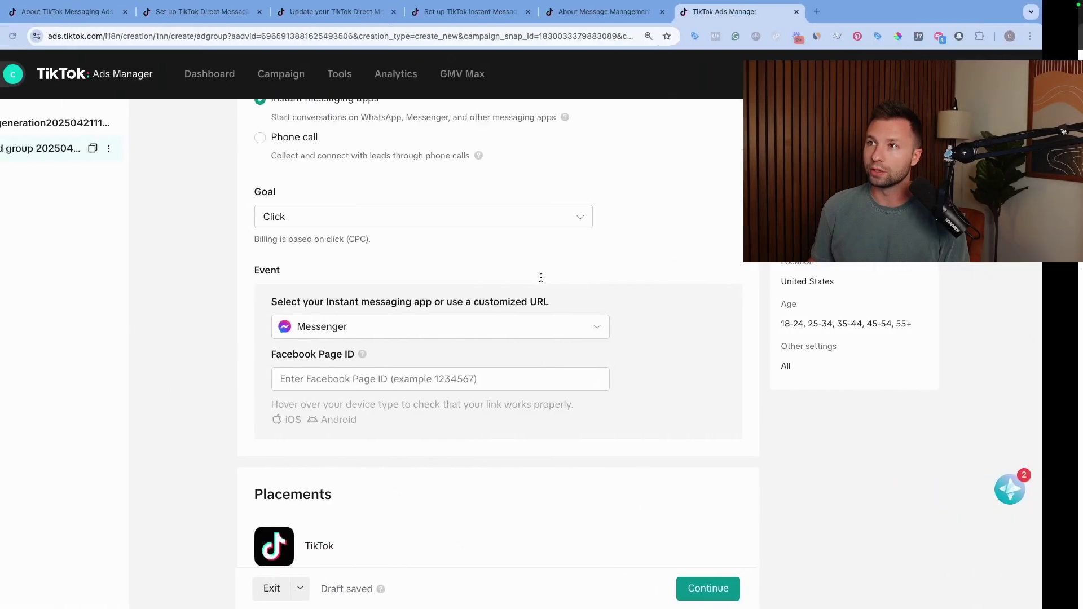
click(385, 378)
Paste the Facebook Page ID and set the ad group's optimization goal to Conversations
key(super+v)
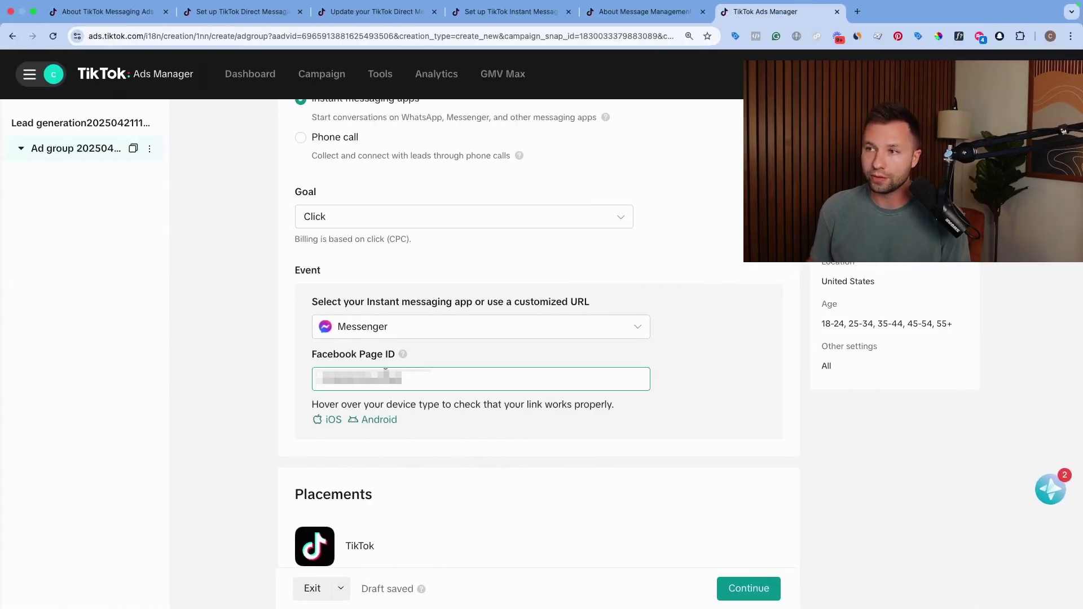
scroll(287, 396, up, 2)
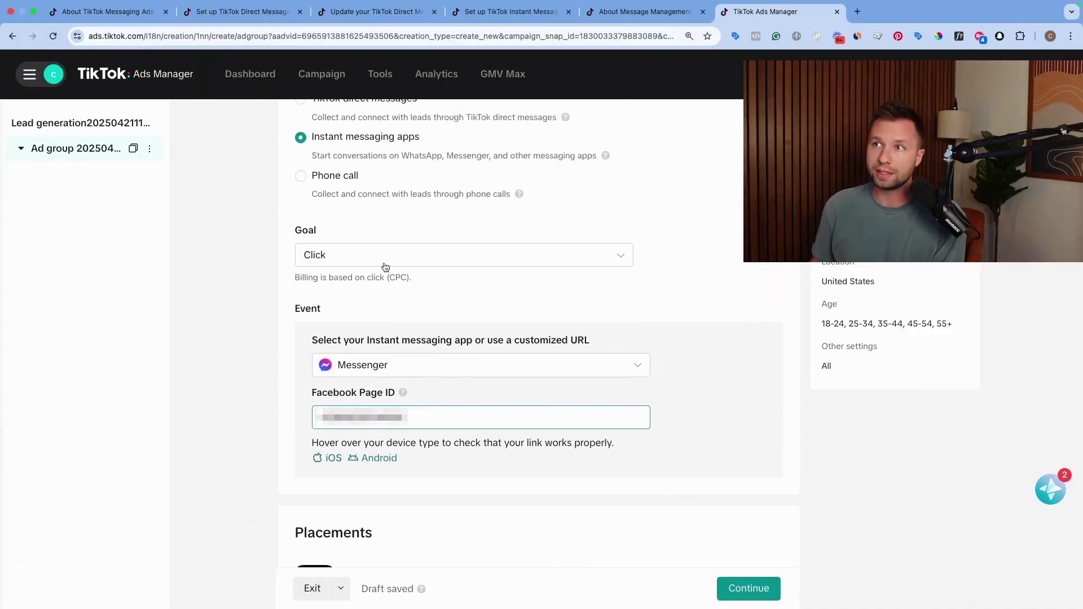
click(409, 265)
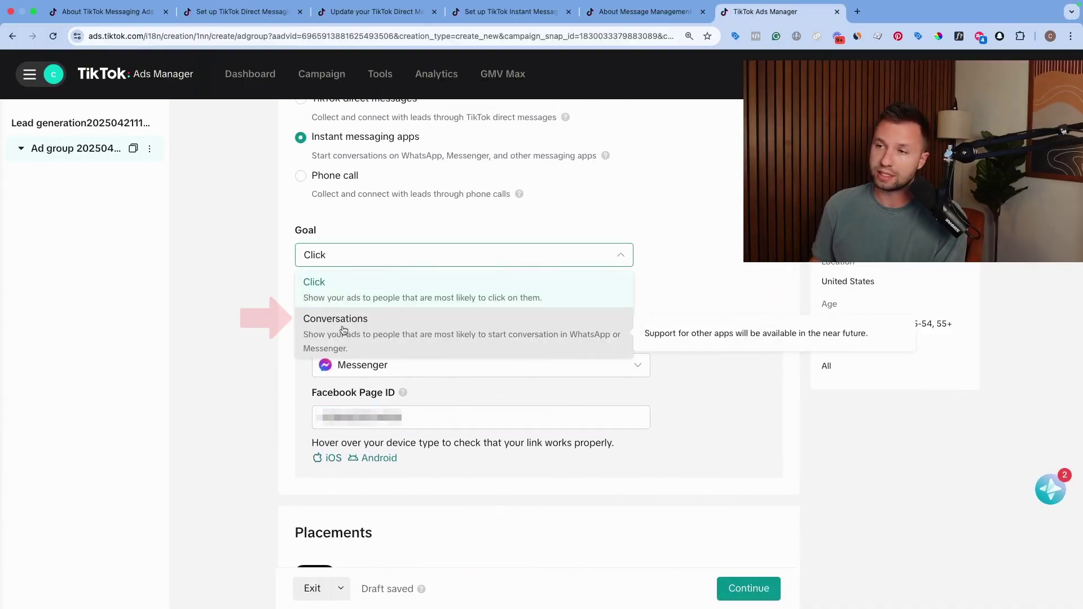
click(344, 330)
Check the empty Message event set list against the help article's supported MMTs, then return to the form
scroll(348, 395, down, 3)
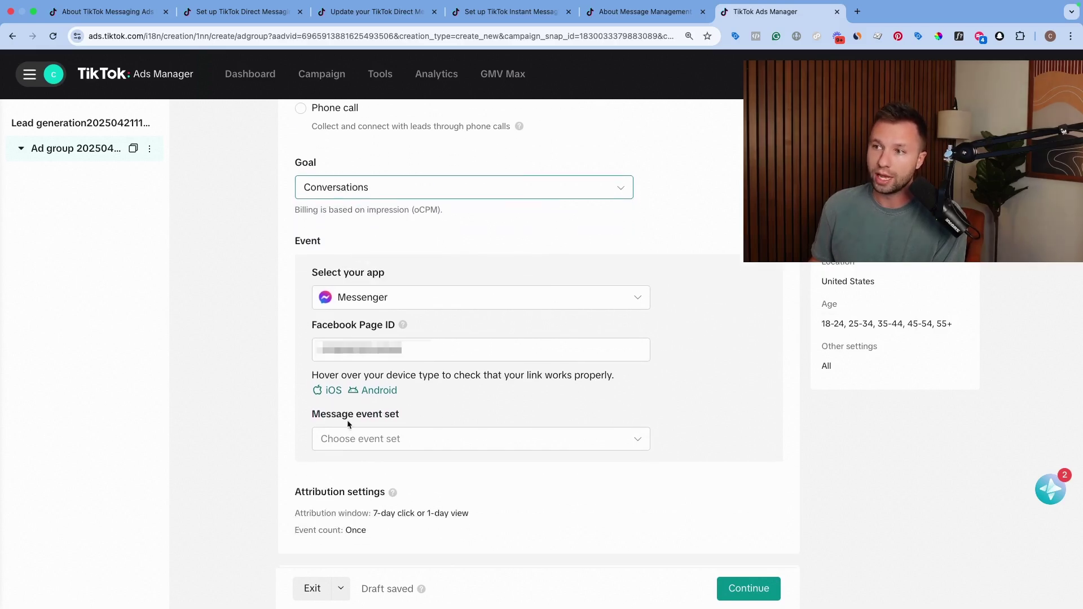
click(376, 442)
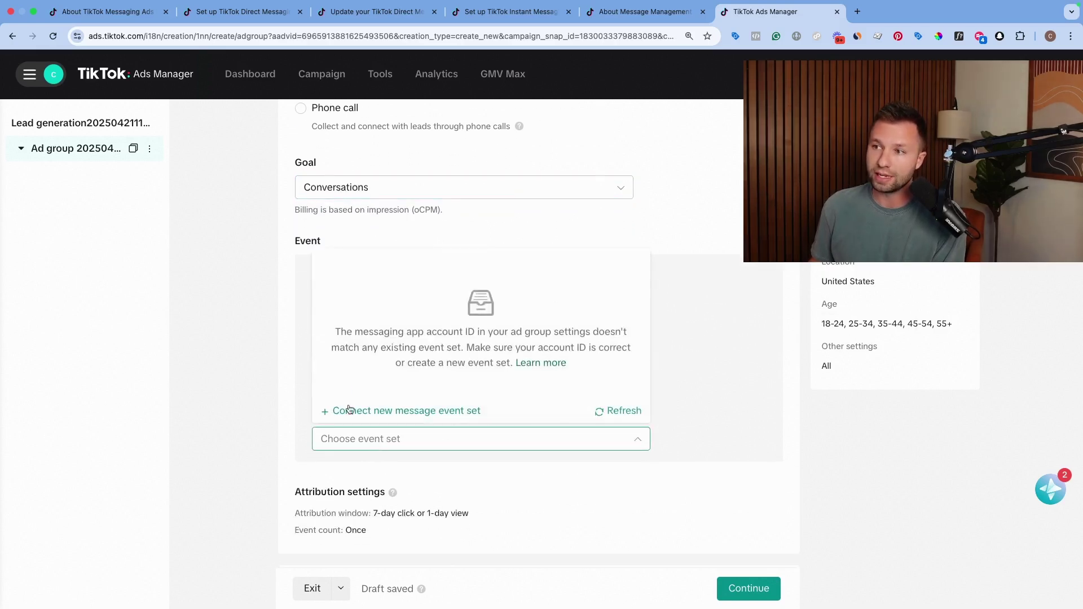
click(296, 348)
key(ctrl+shift+Tab)
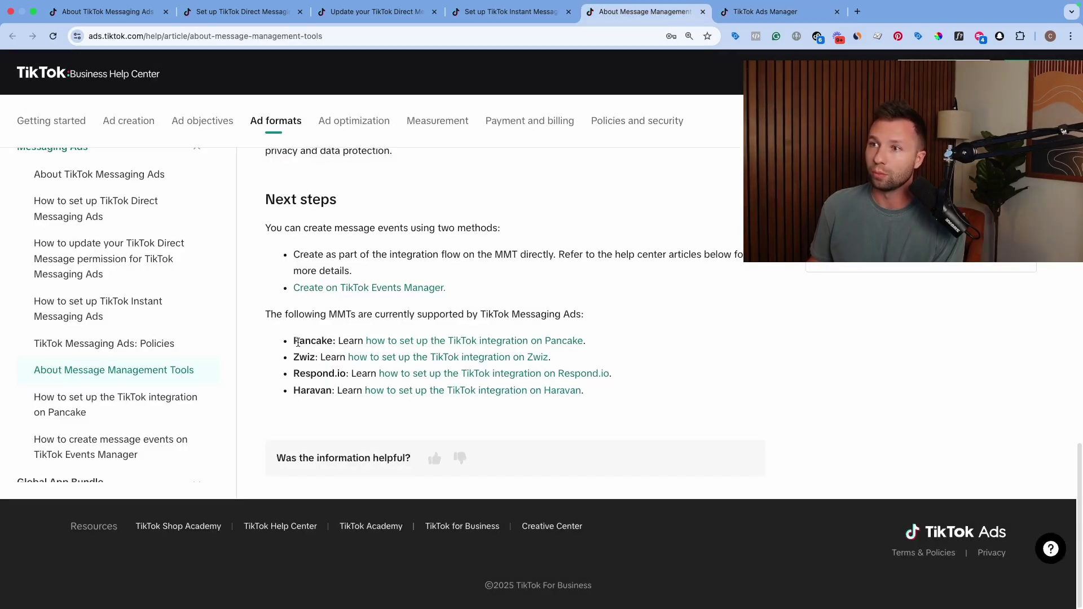
drag(269, 314, 626, 402)
click(628, 397)
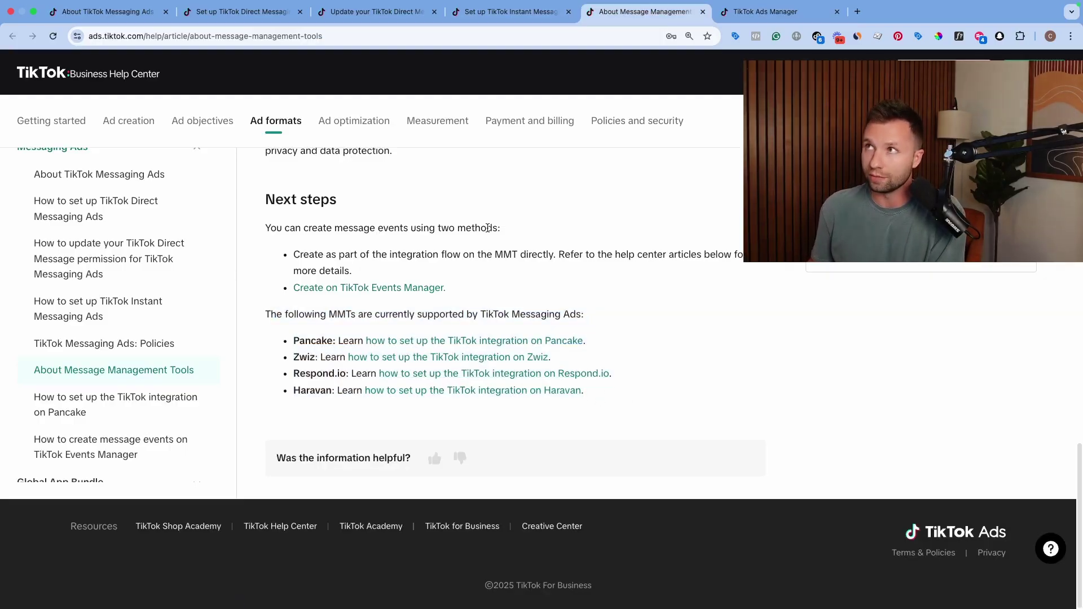
key(ctrl+shift+Tab)
key(ctrl+shift+Tab)
click(770, 20)
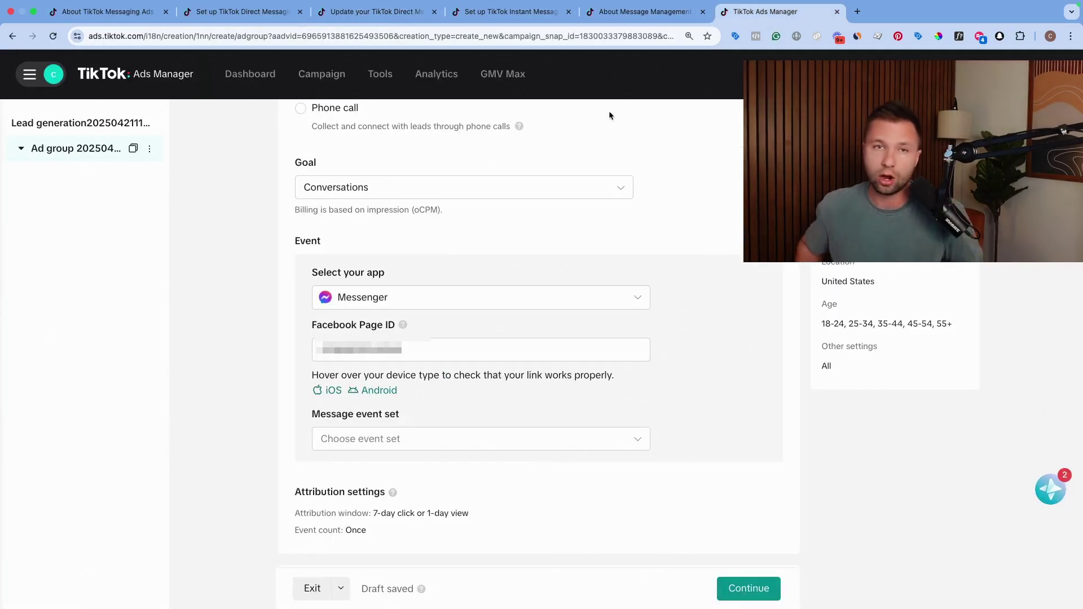
Switch the ad group's optimization goal back to Click
click(464, 201)
click(347, 219)
scroll(285, 263, down, 2)
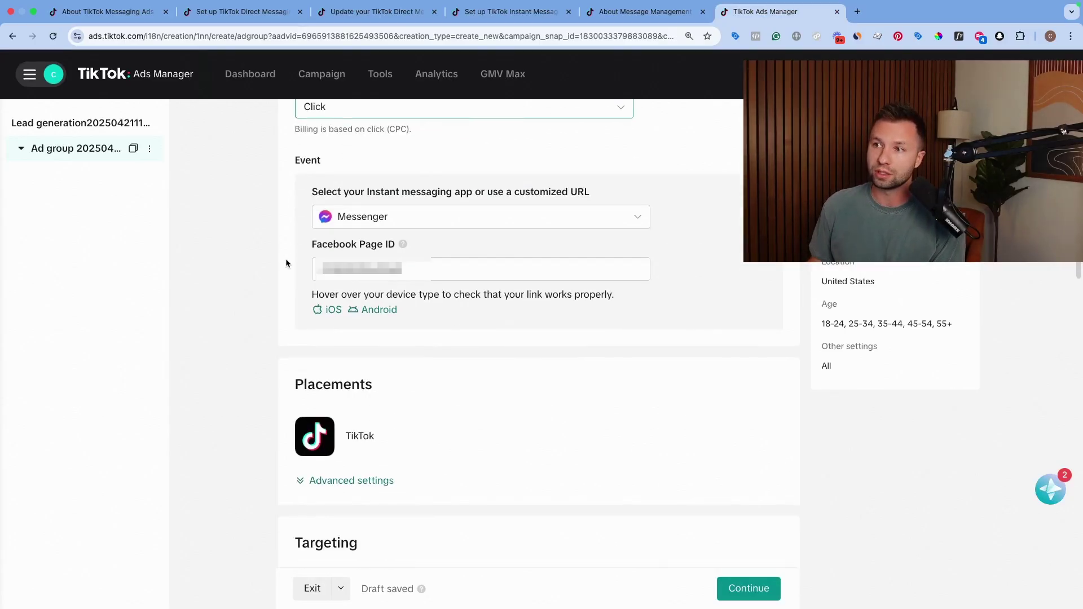
scroll(358, 273, down, 6)
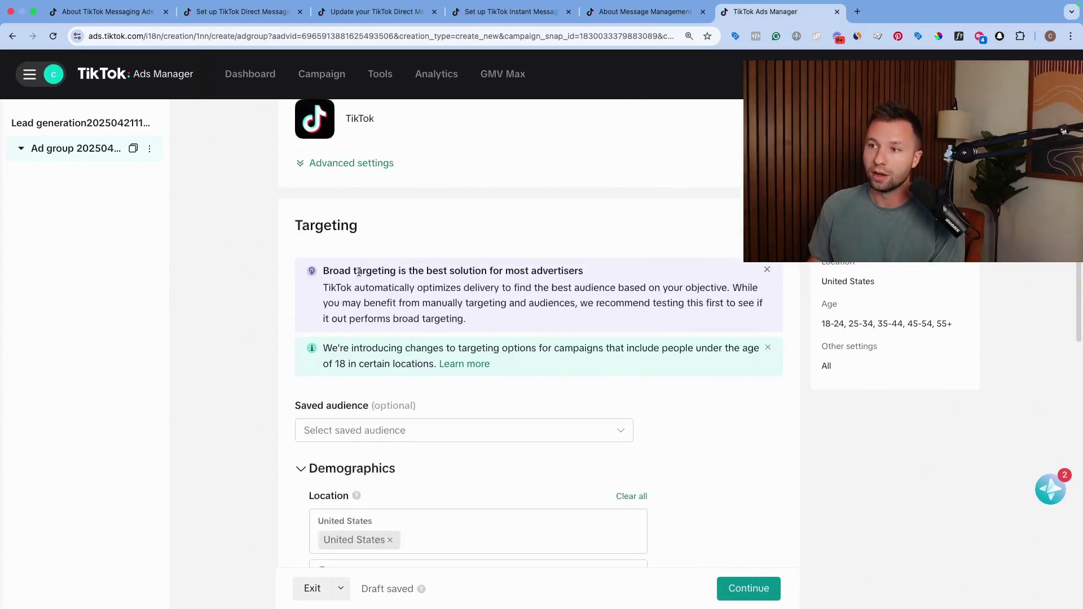
scroll(359, 273, down, 18)
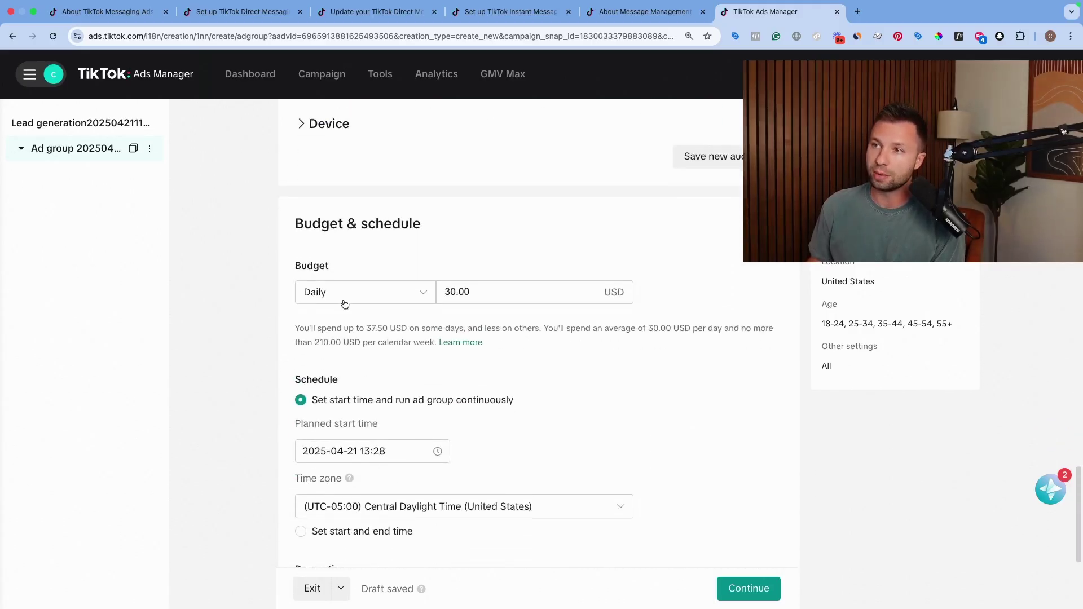
scroll(345, 304, down, 3)
Set the daily budget to 20 USD and continue to the ad setup
drag(472, 150, 431, 154)
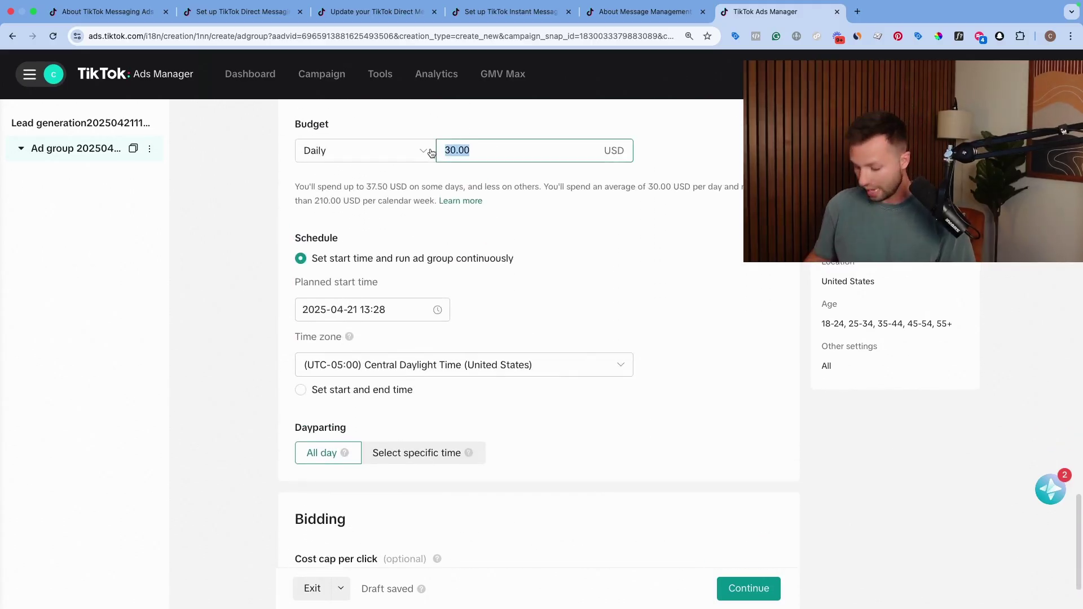
text(20)
scroll(567, 209, down, 2)
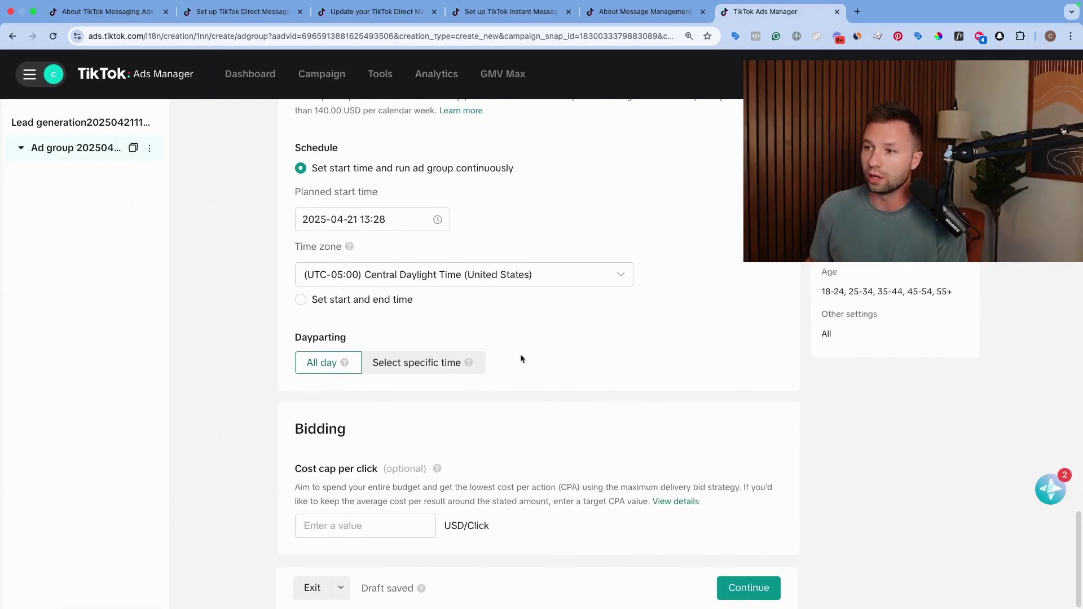
click(725, 587)
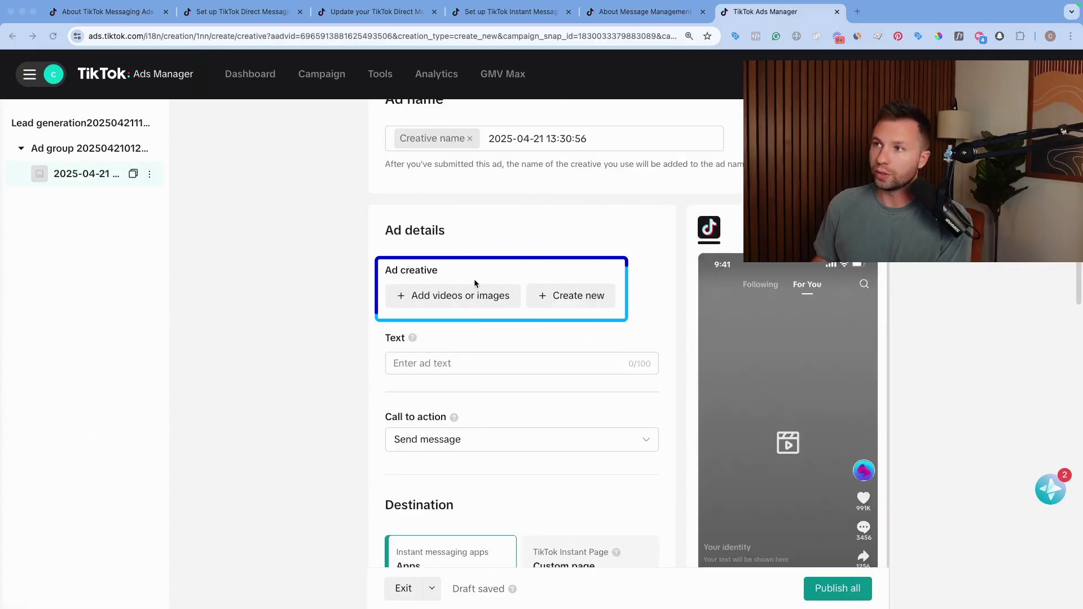
scroll(452, 316, down, 1)
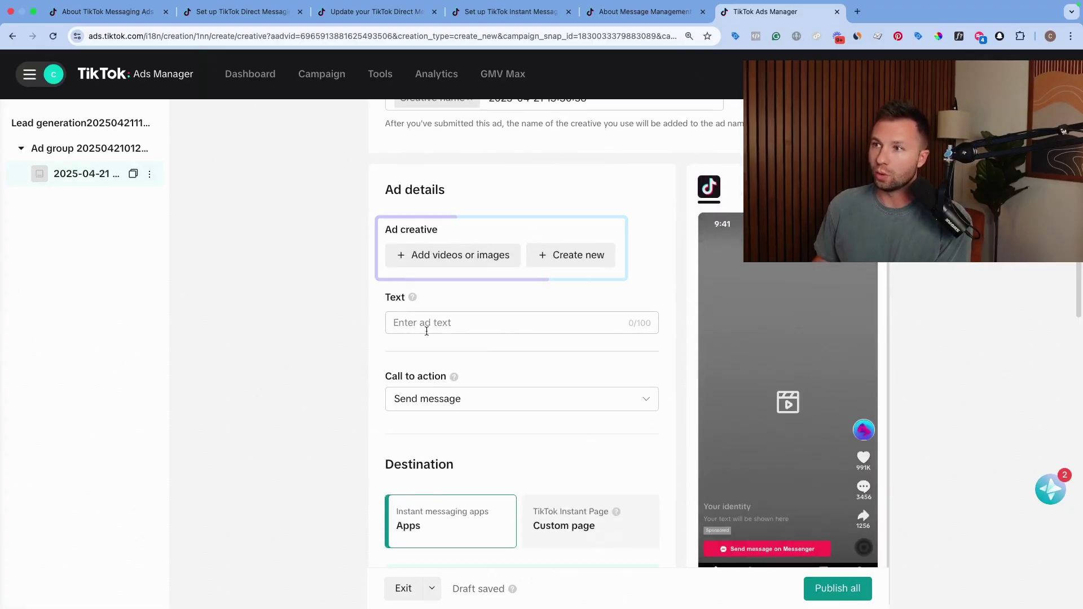
scroll(451, 324, down, 1)
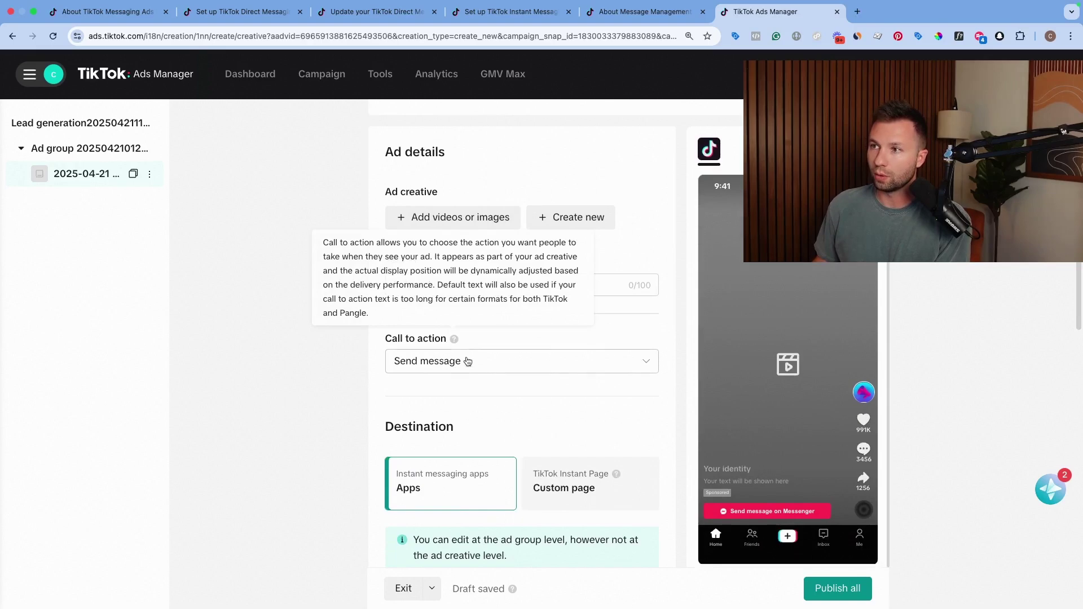
click(454, 399)
click(346, 380)
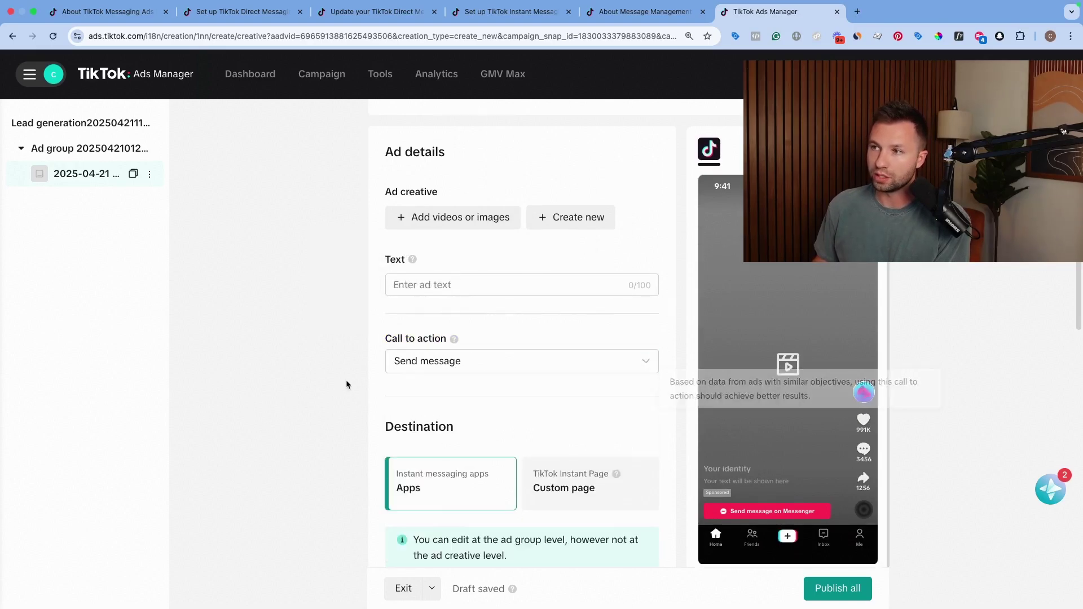
scroll(347, 380, down, 4)
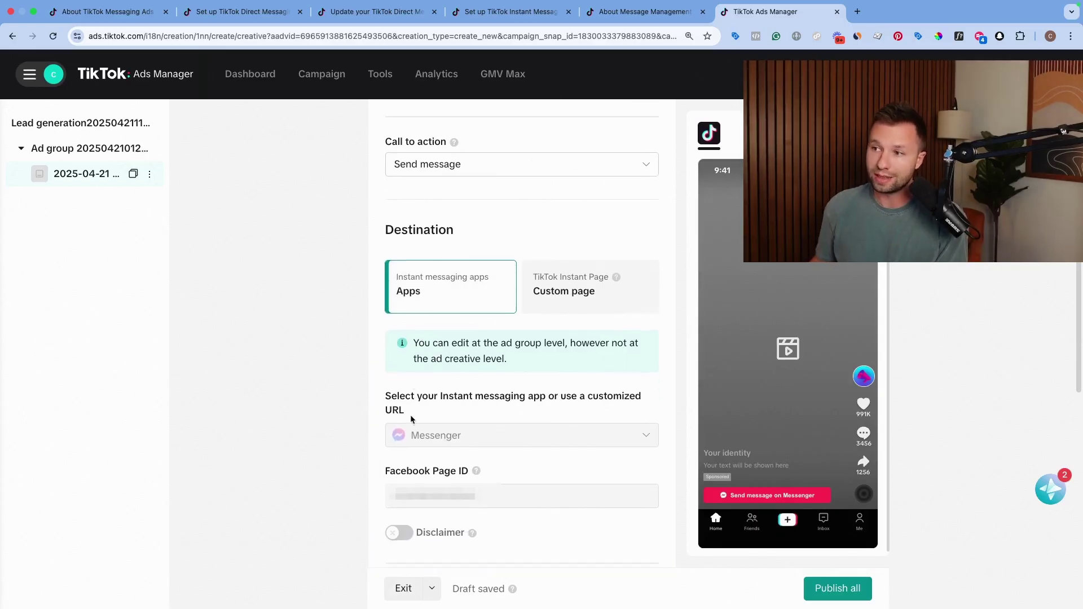
scroll(411, 415, down, 1)
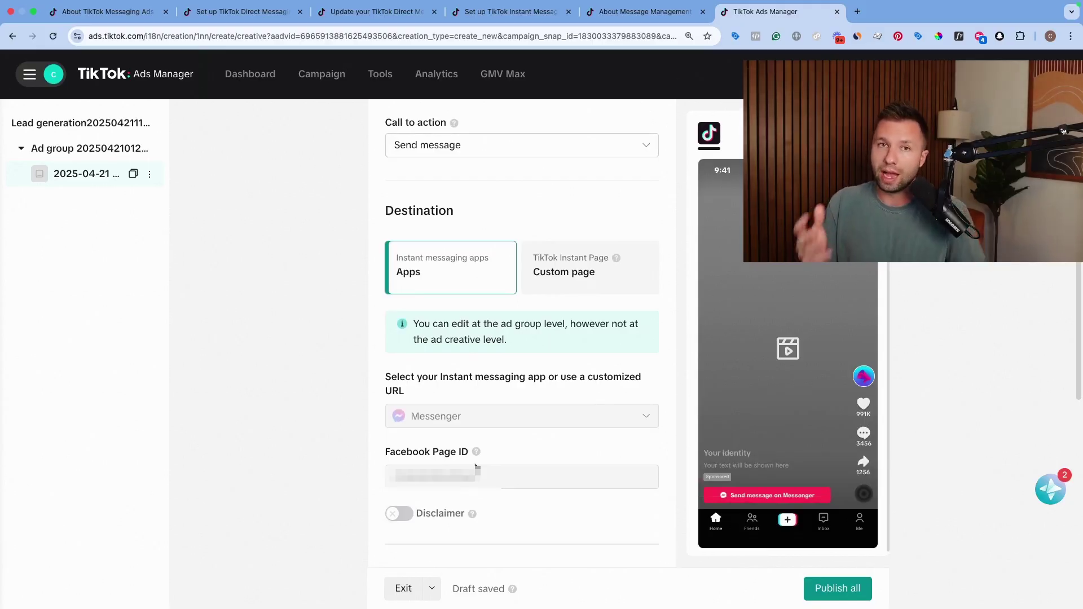
key(ctrl+shift+Tab)
drag(276, 314, 515, 374)
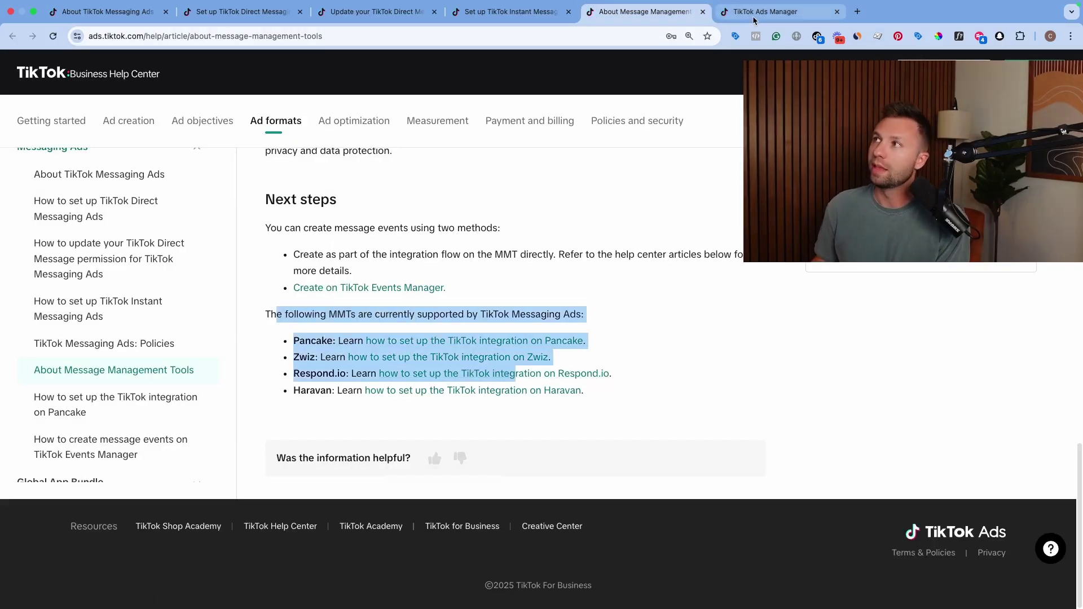
click(779, 12)
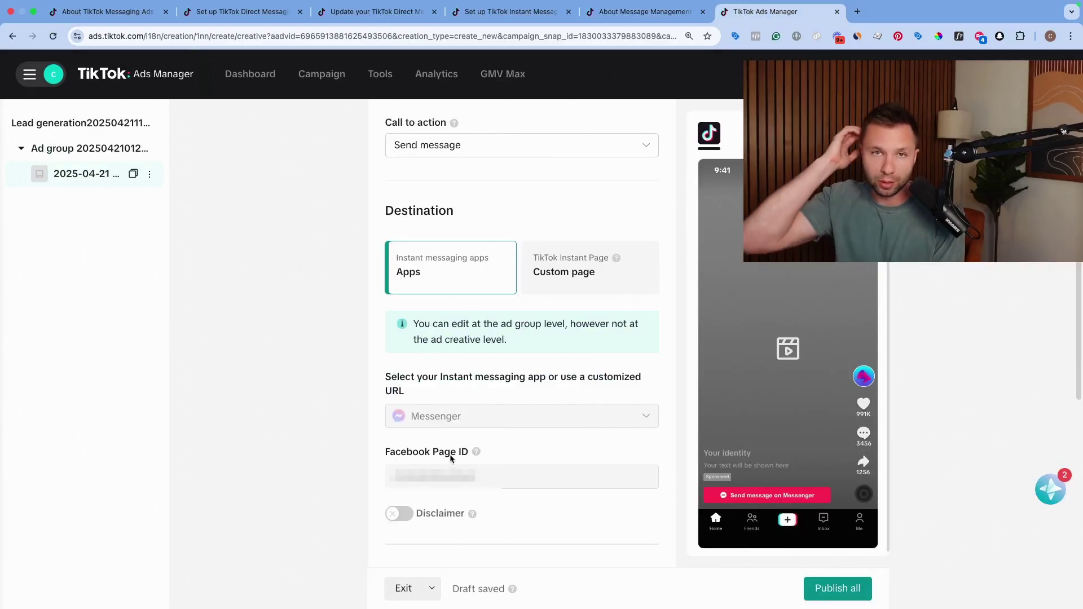
scroll(485, 440, down, 3)
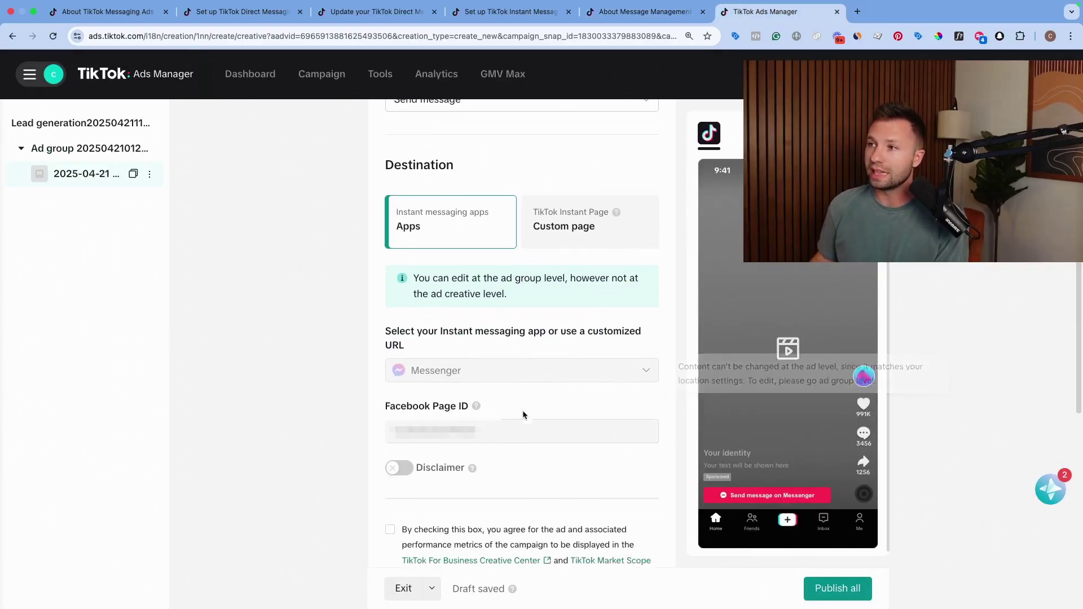
scroll(573, 467, up, 3)
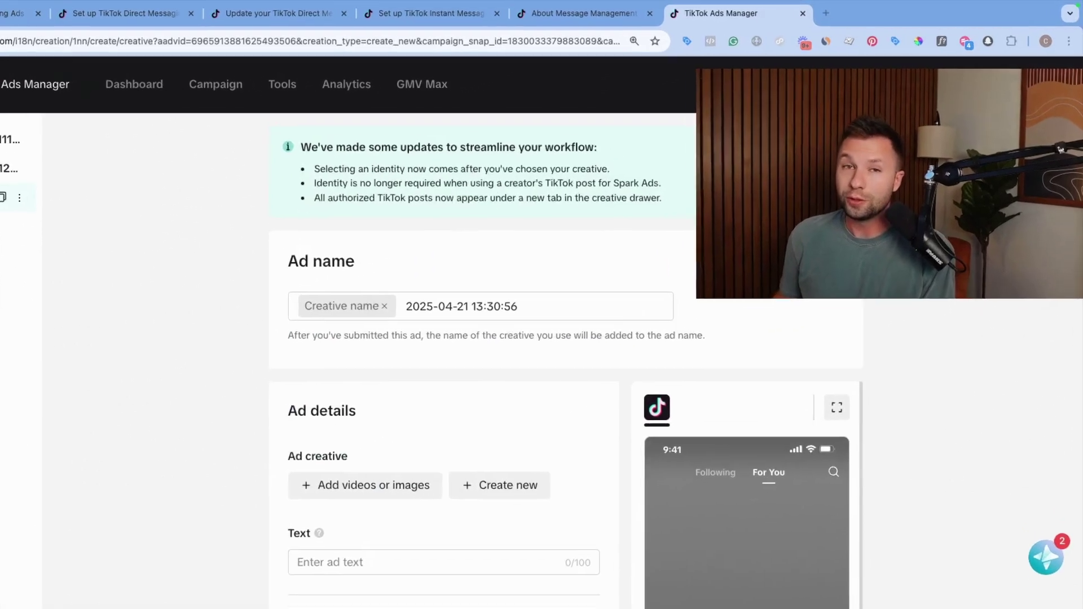